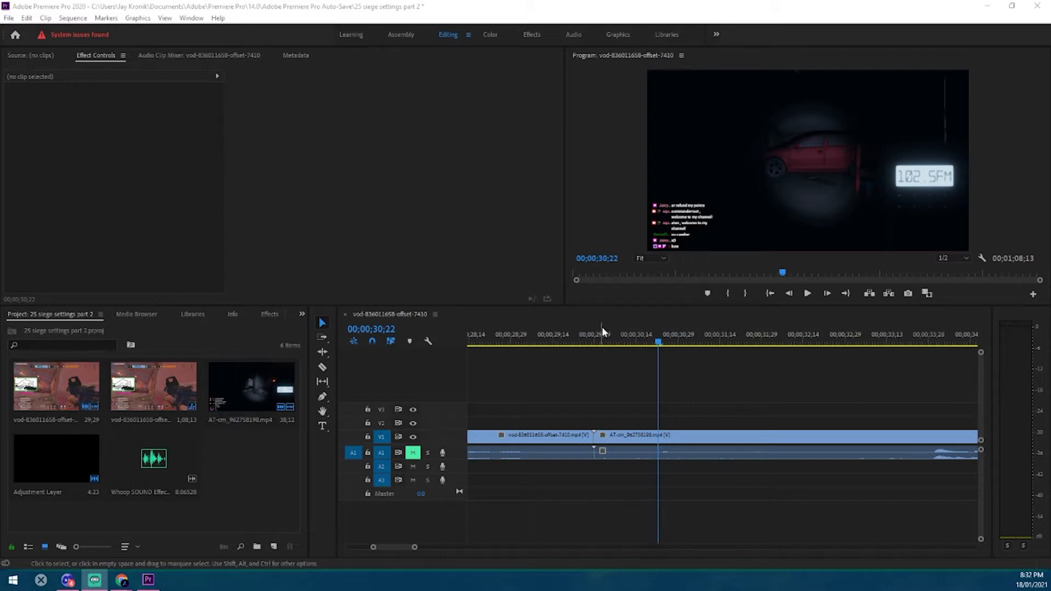
# Play back the sequence across the cut between the gameplay clip and the car clip on V1
pyautogui.click(574, 343)
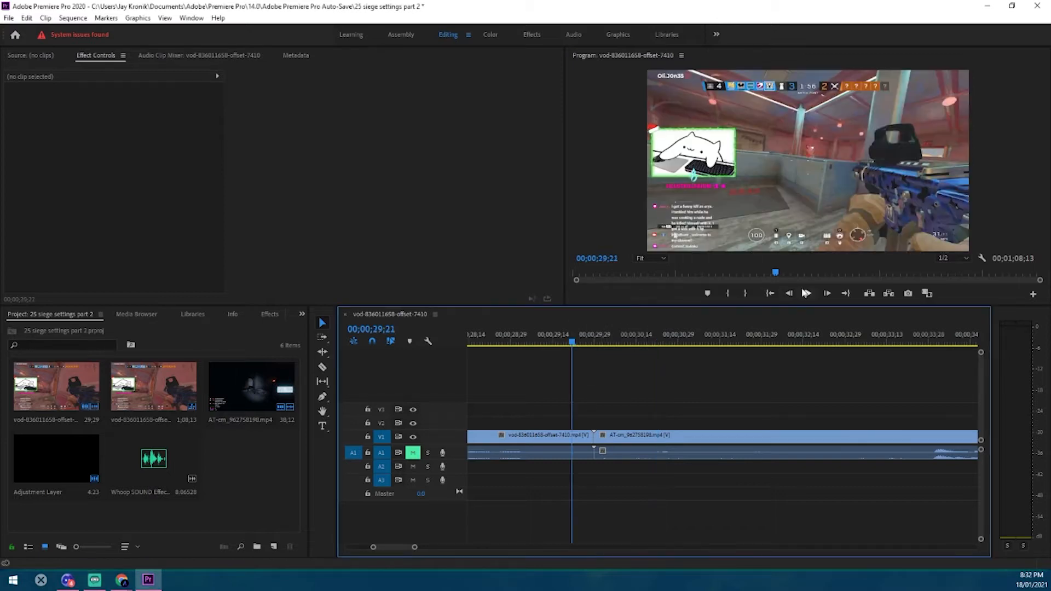
pyautogui.click(807, 293)
pyautogui.click(807, 293)
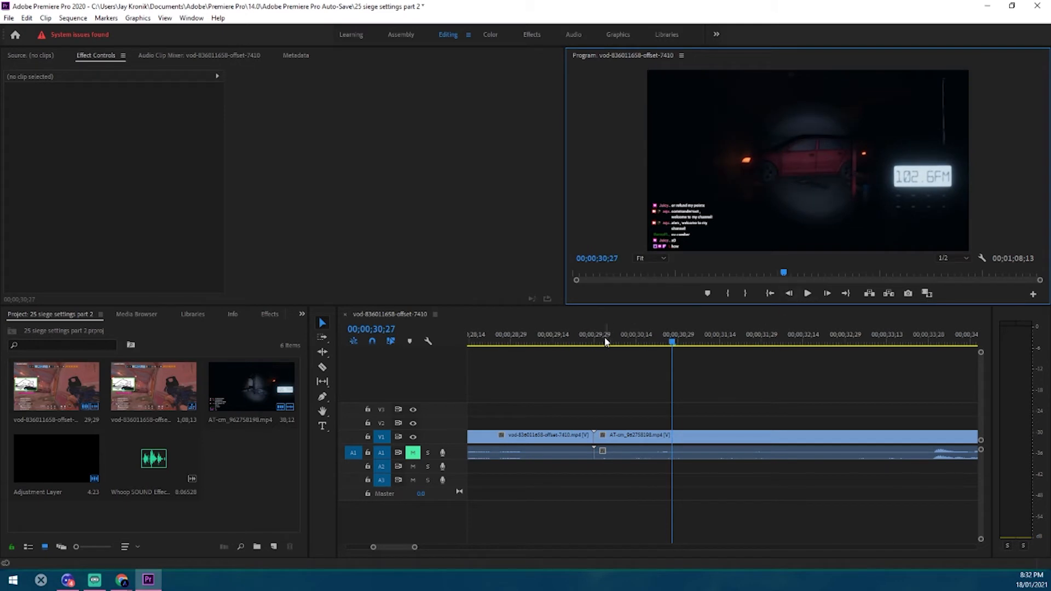
pyautogui.click(539, 343)
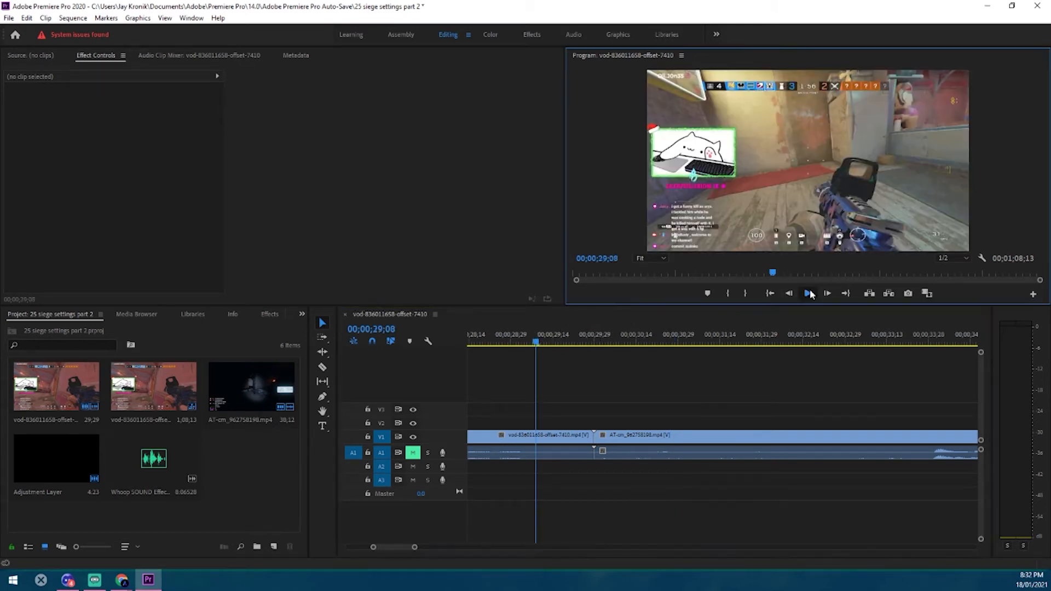
pyautogui.click(808, 293)
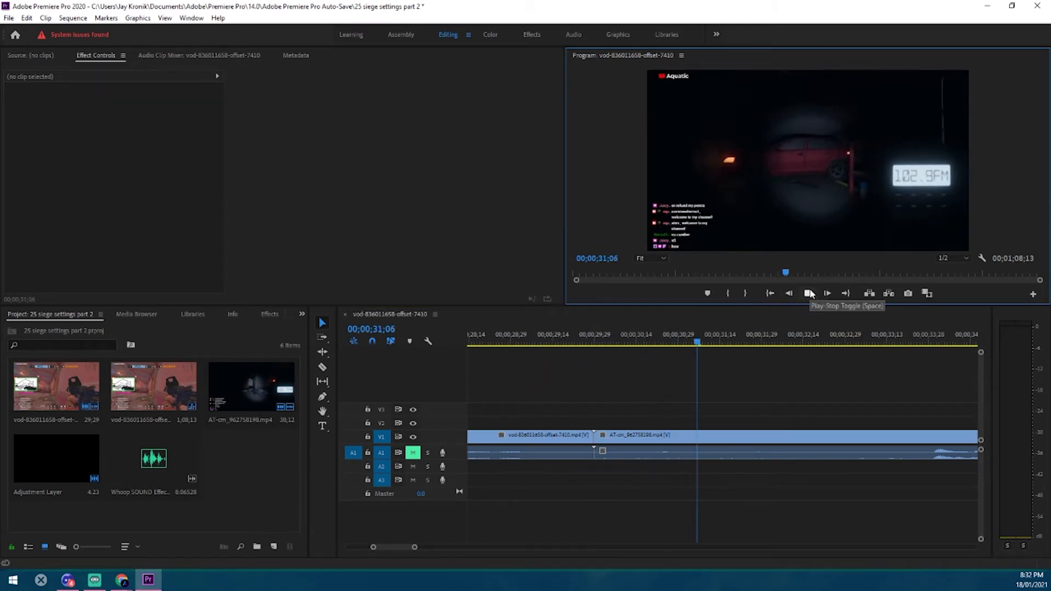
pyautogui.click(809, 293)
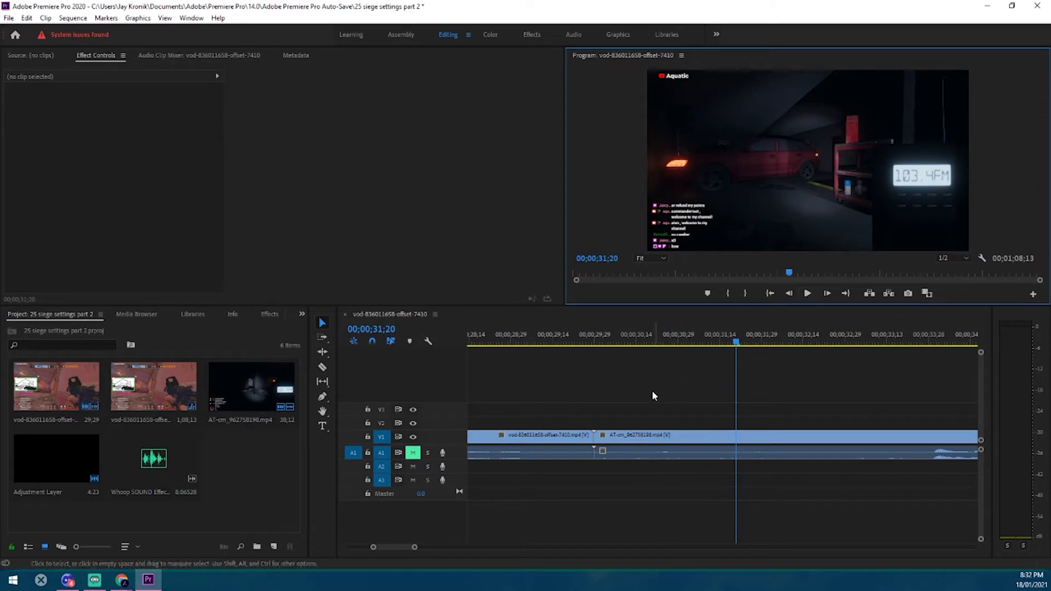
# Create a 1280 × 720 adjustment layer at 23.976 fps and place it on V2 spanning the cut between the clips
pyautogui.click(274, 548)
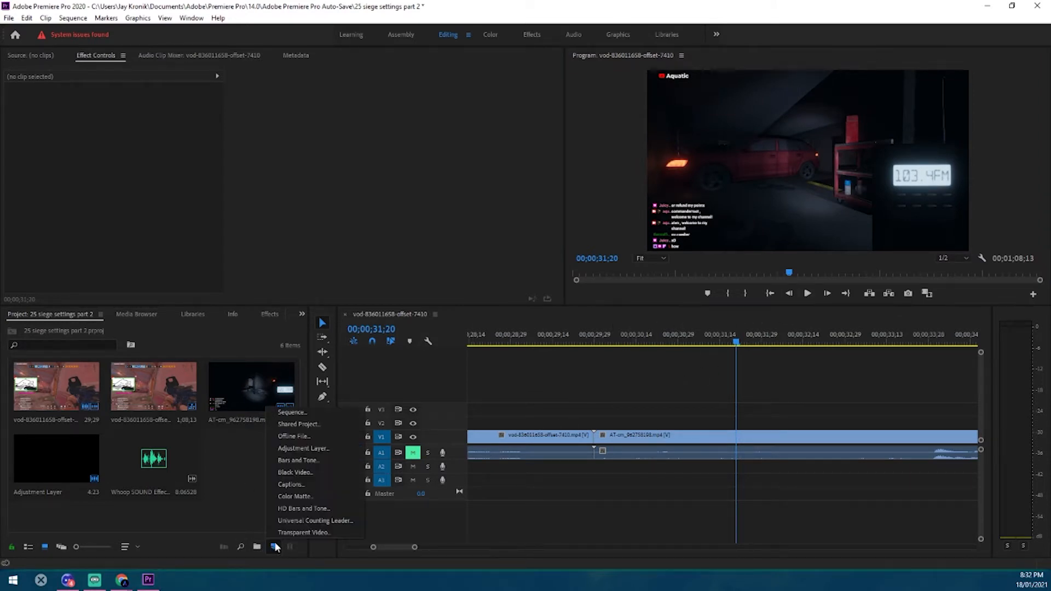
pyautogui.click(329, 448)
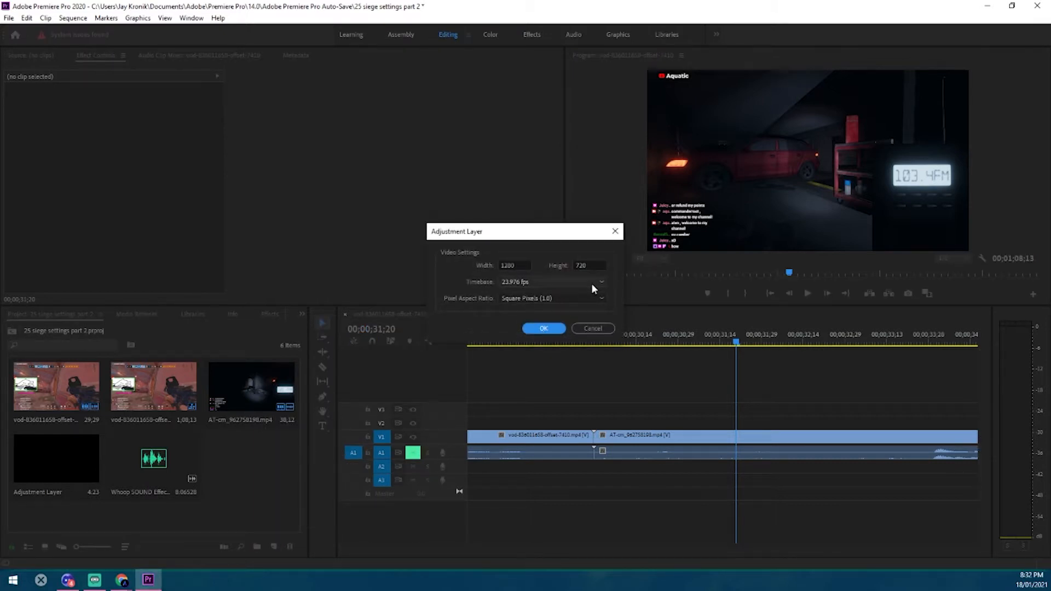
pyautogui.click(545, 328)
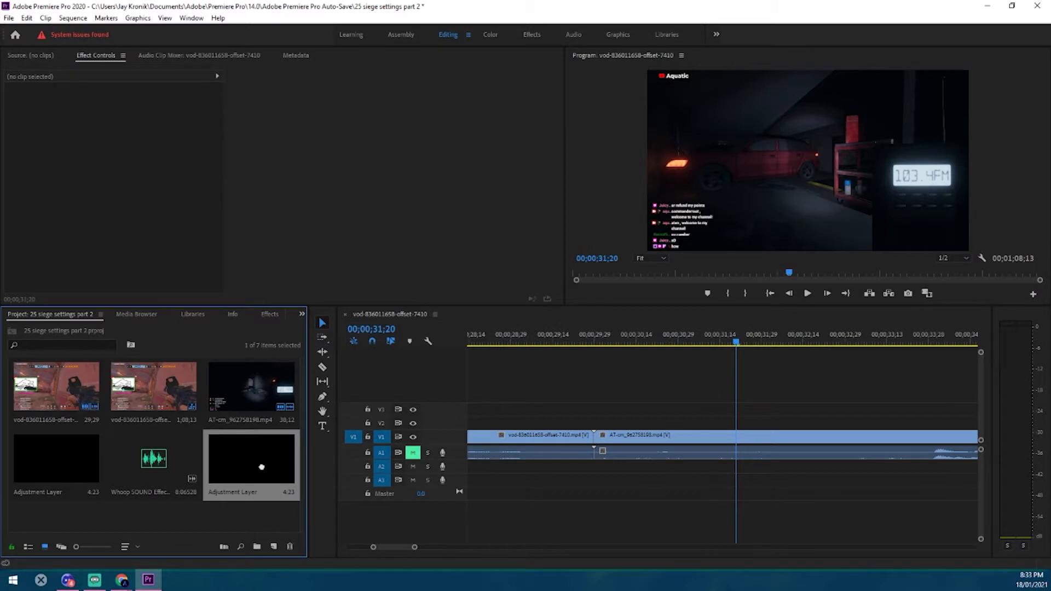
pyautogui.moveTo(262, 467); pyautogui.dragTo(494, 421)
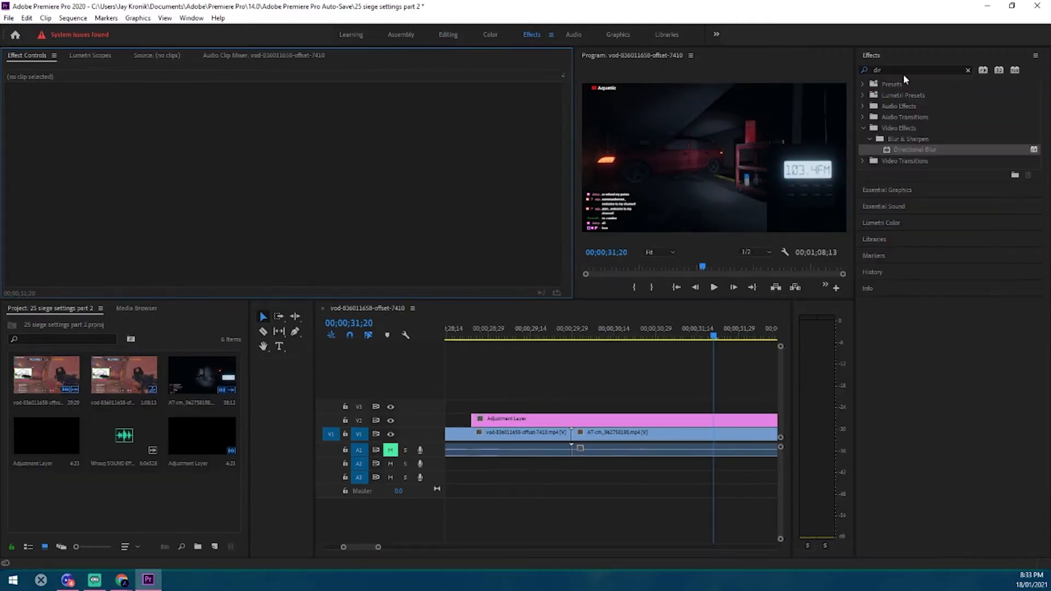
# Find the Push video transition and apply it to the cut between the two V1 clips, accepting repeated frames
pyautogui.click(906, 70)
pyautogui.write('push')
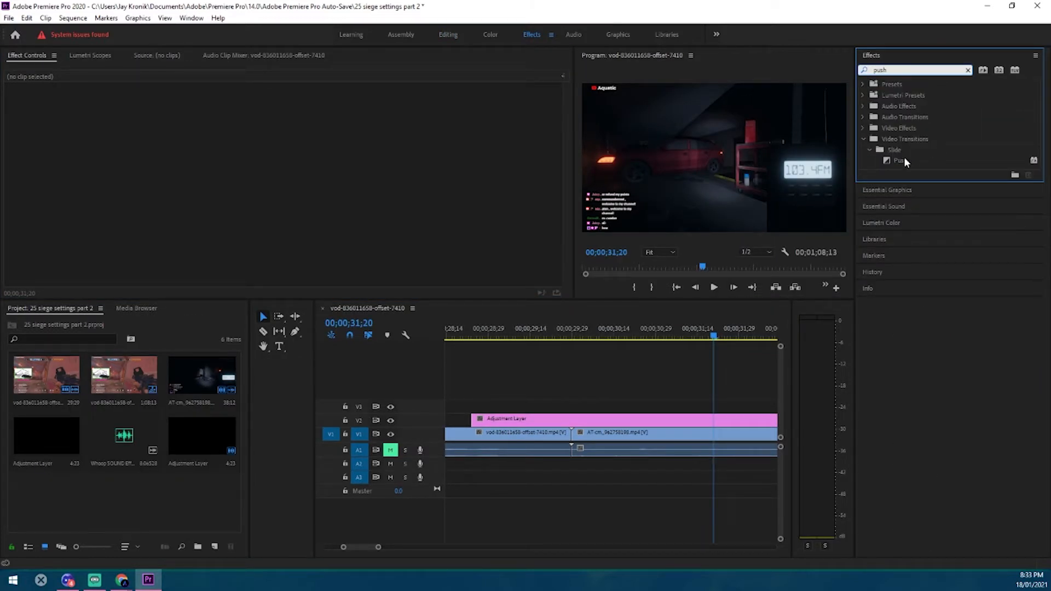
pyautogui.moveTo(906, 161); pyautogui.dragTo(575, 445)
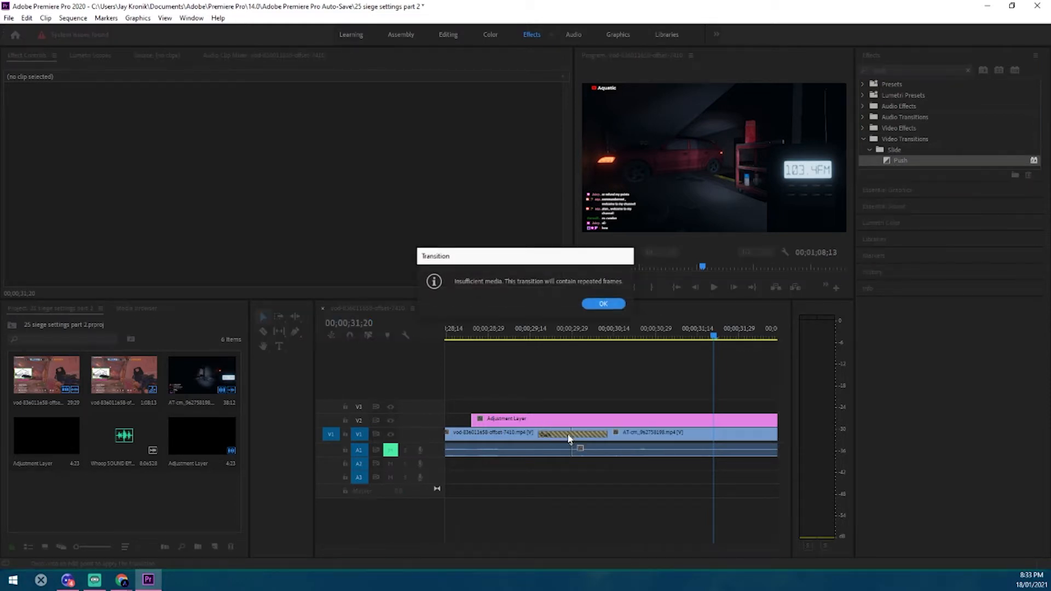
pyautogui.click(603, 302)
# Shorten the Push transition on V1 to 11 frames, keeping it centered on the cut
pyautogui.click(509, 420)
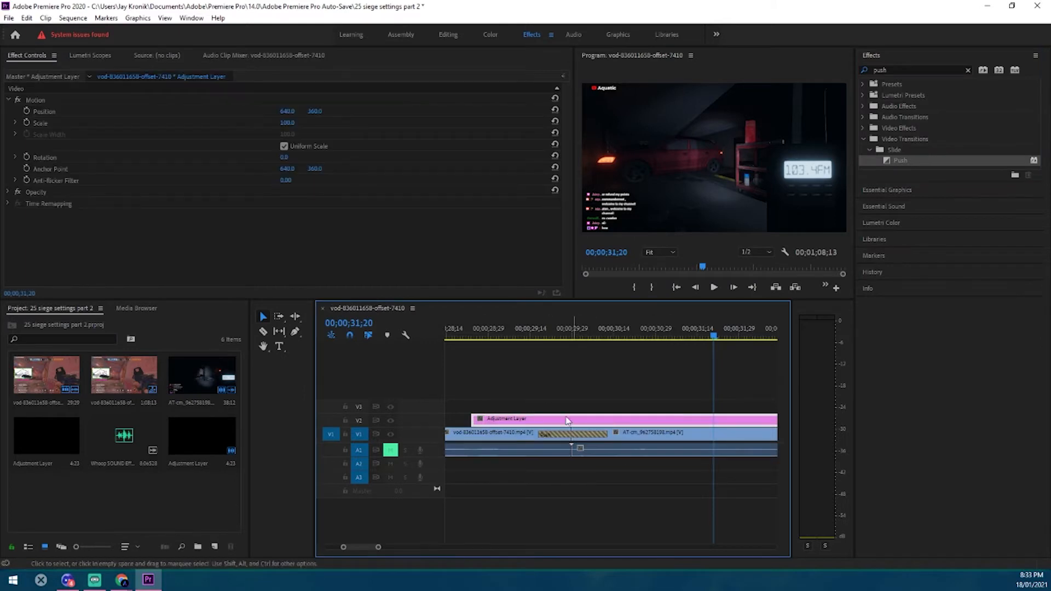
pyautogui.moveTo(378, 549); pyautogui.dragTo(356, 546)
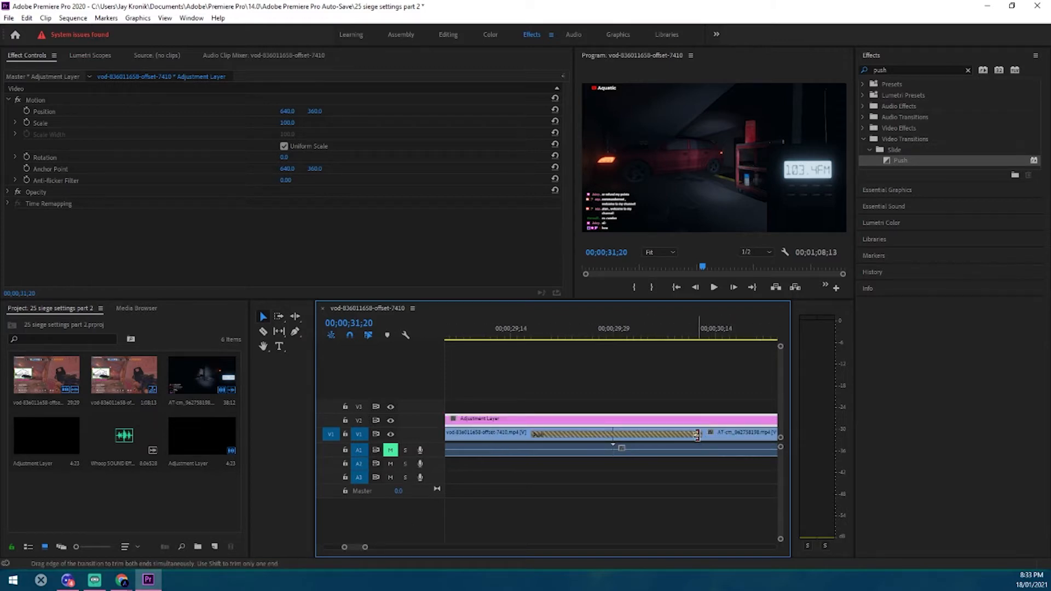
pyautogui.moveTo(703, 438); pyautogui.dragTo(605, 438)
pyautogui.click(562, 433)
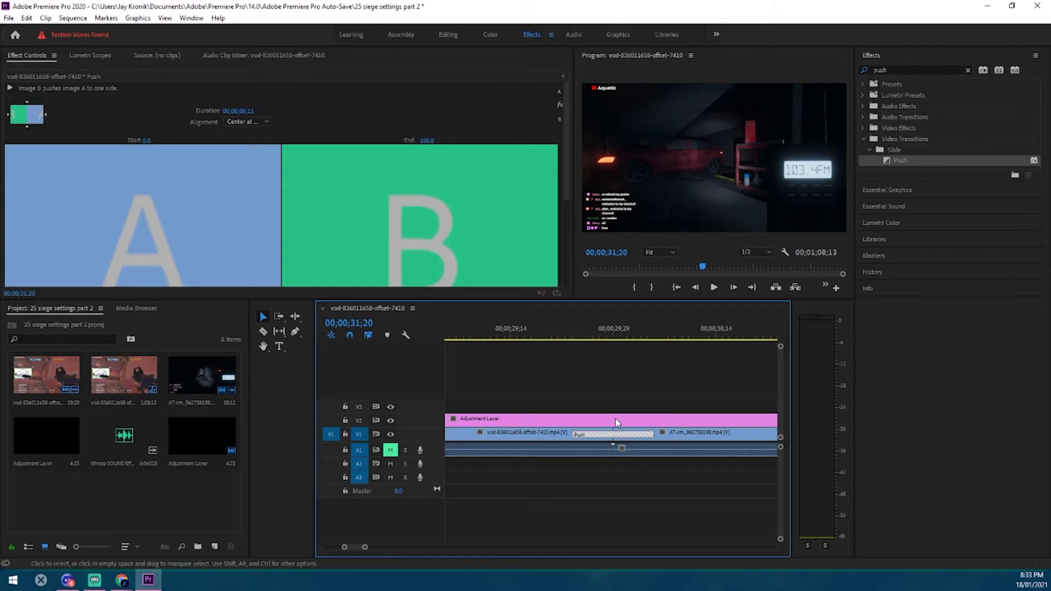
# Trim both ends of the V2 adjustment layer to match the start and end of the Push transition
pyautogui.click(617, 422)
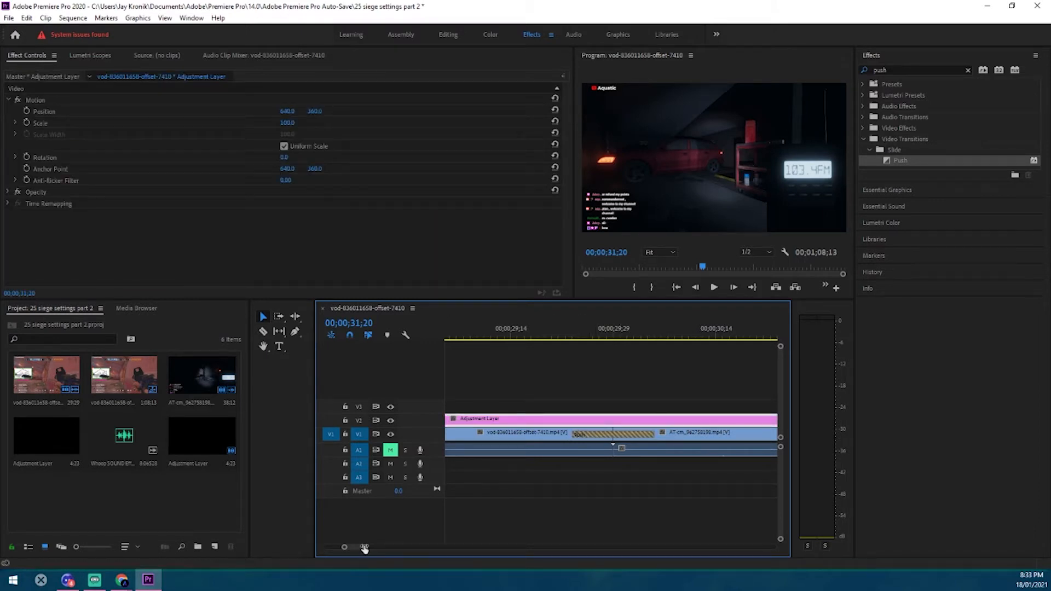
pyautogui.moveTo(364, 549); pyautogui.dragTo(364, 546)
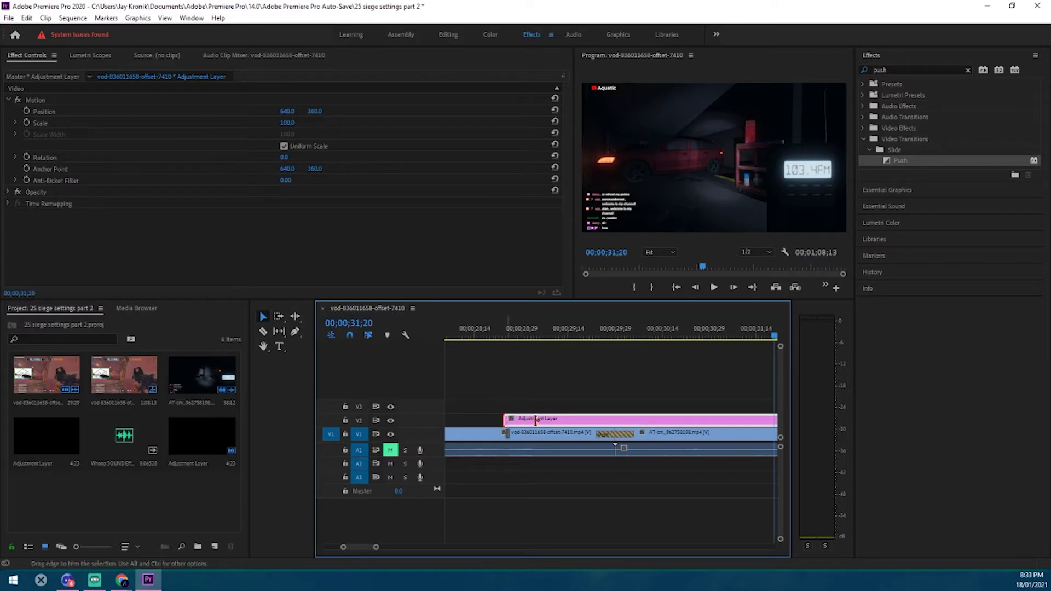
pyautogui.moveTo(536, 420); pyautogui.dragTo(596, 420)
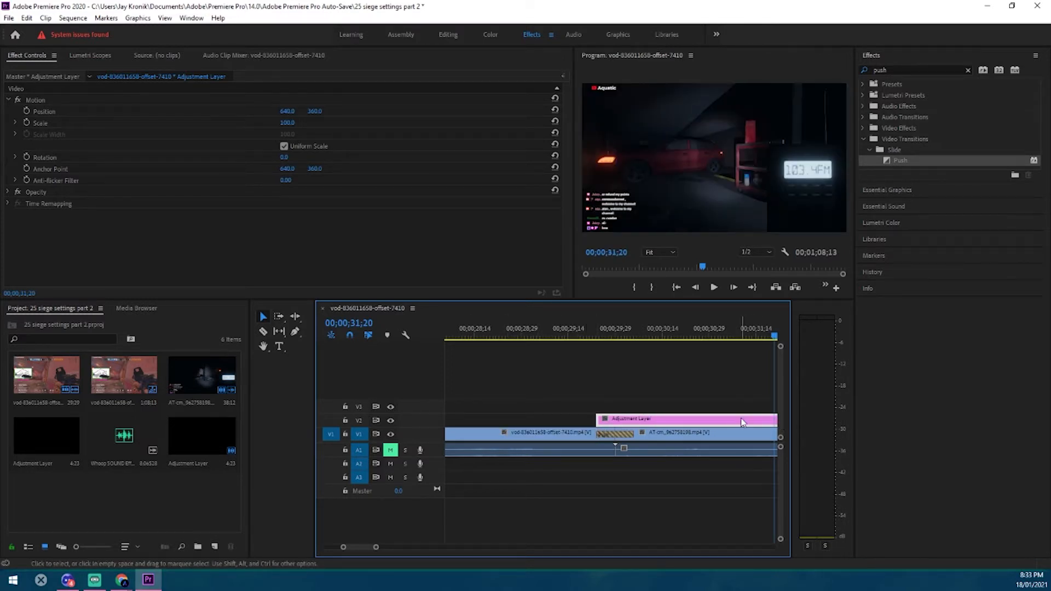
pyautogui.moveTo(742, 422); pyautogui.dragTo(633, 417)
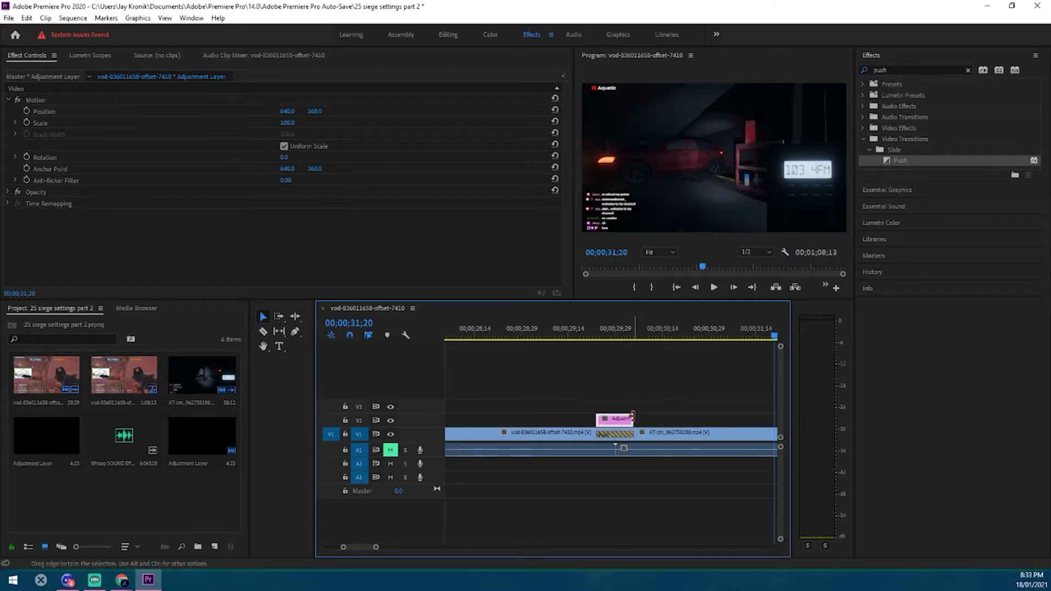
# Find the Directional Blur video effect and apply it to the trimmed adjustment layer on V2
pyautogui.click(968, 70)
pyautogui.click(896, 72)
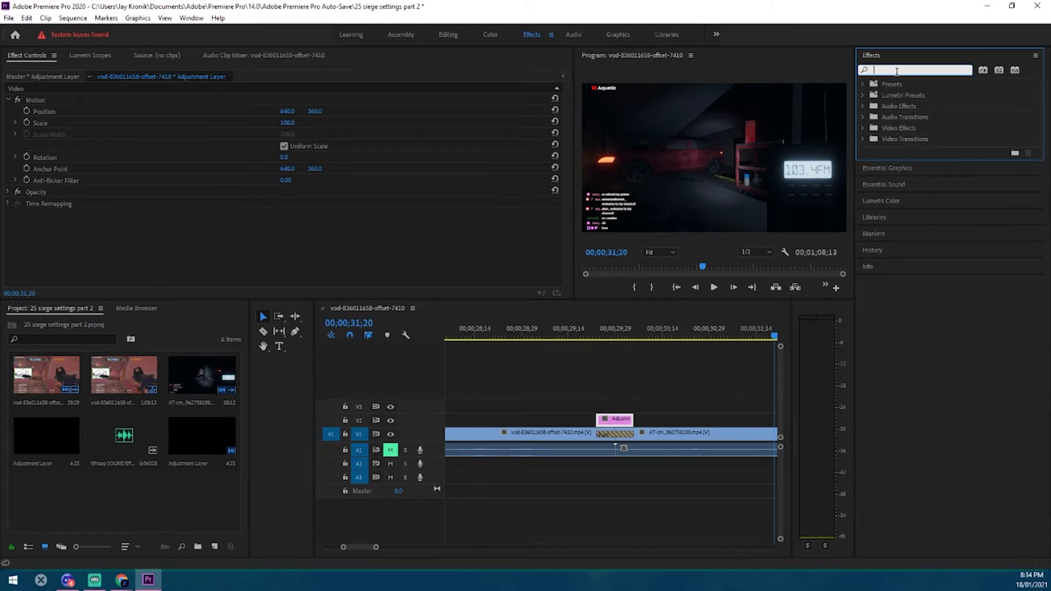
pyautogui.write('direc')
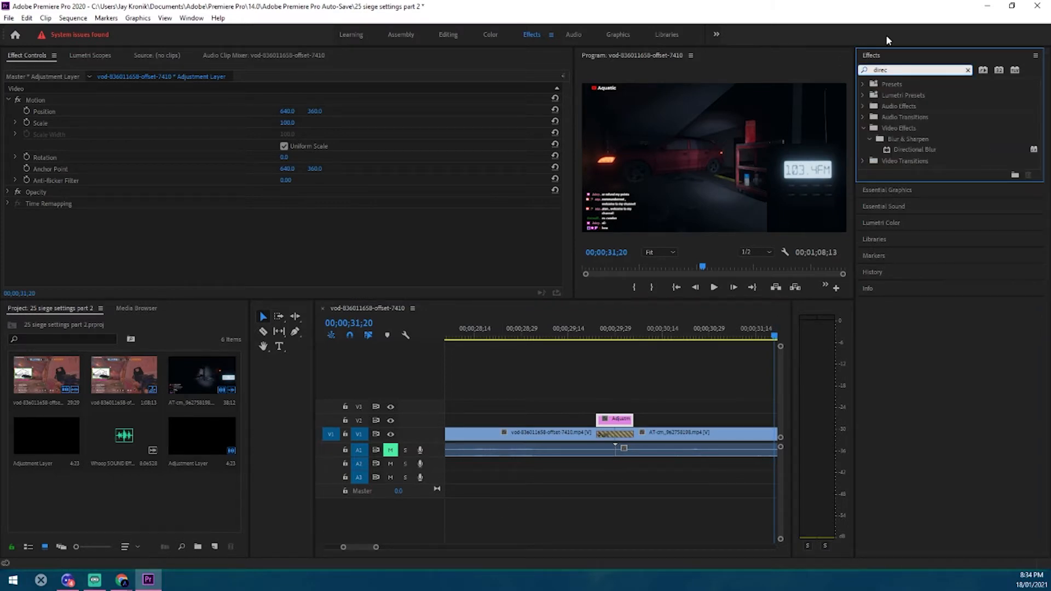
pyautogui.moveTo(919, 155); pyautogui.dragTo(614, 424)
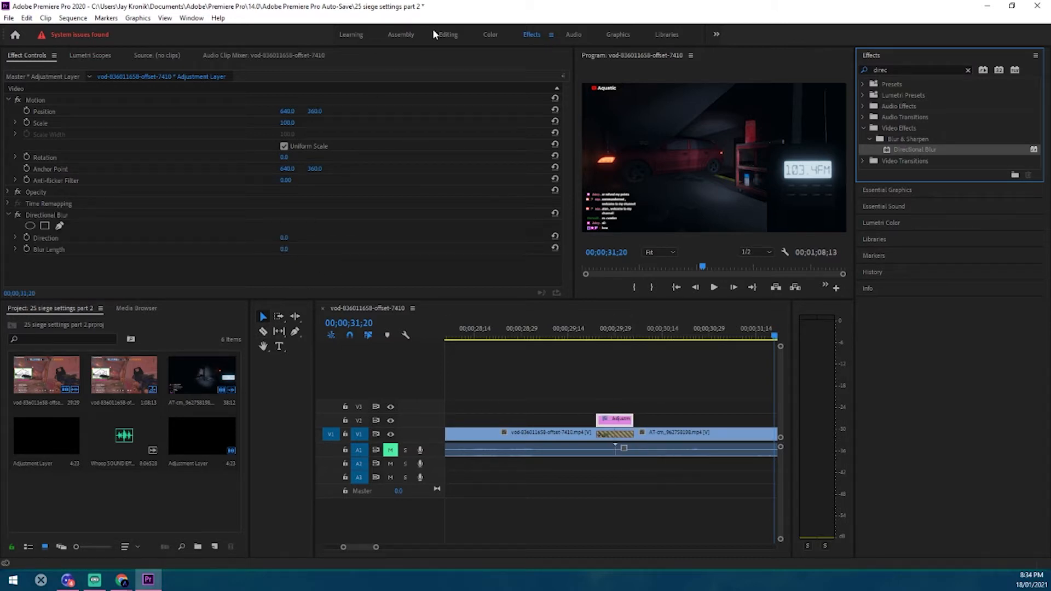
# Switch to the Editing workspace and set the adjustment layer's Directional Blur direction to 90°
pyautogui.click(445, 33)
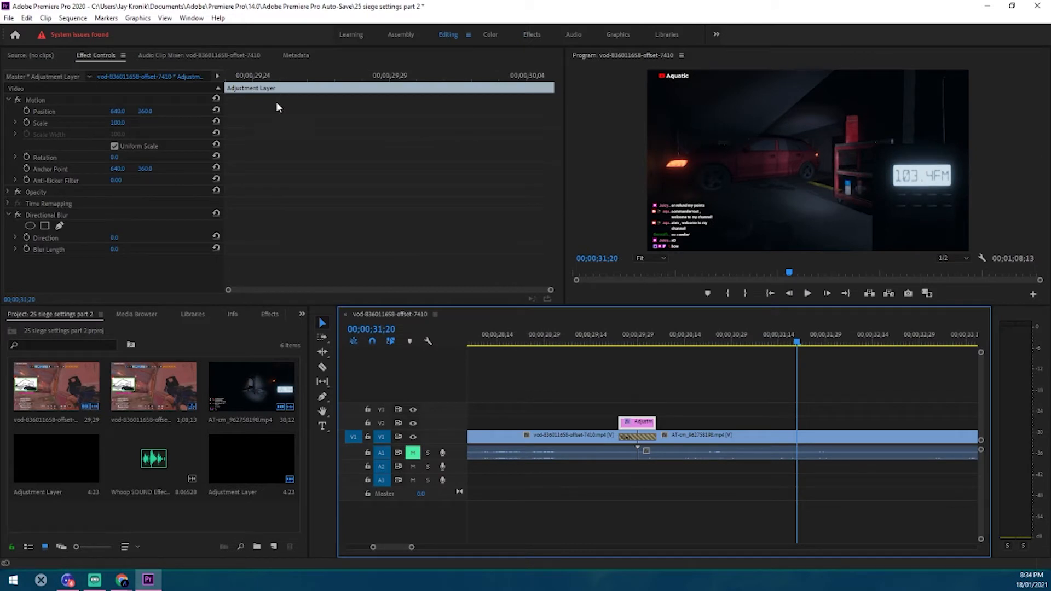
pyautogui.click(613, 383)
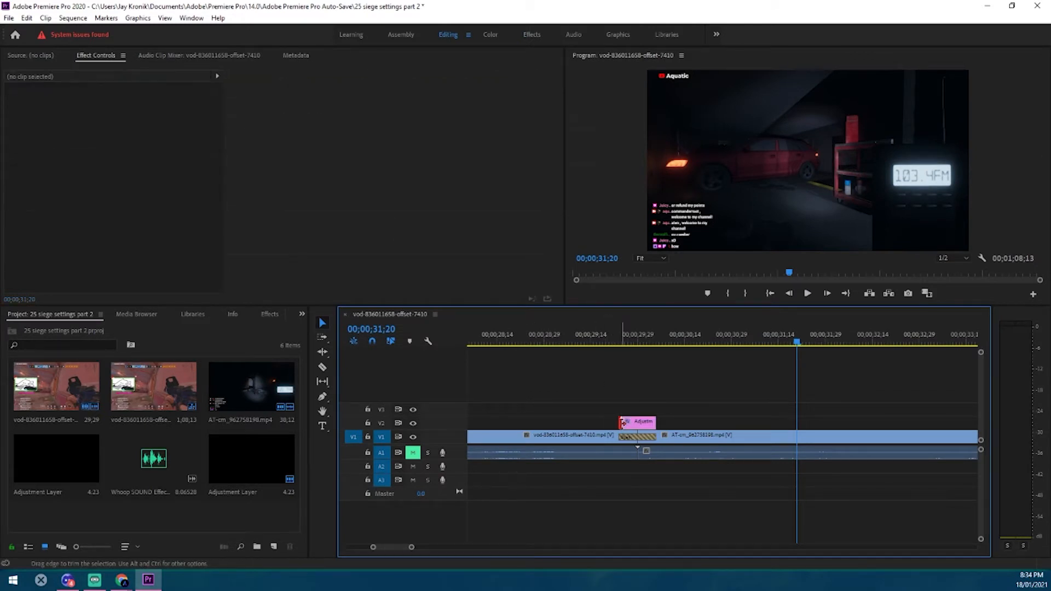
pyautogui.click(626, 344)
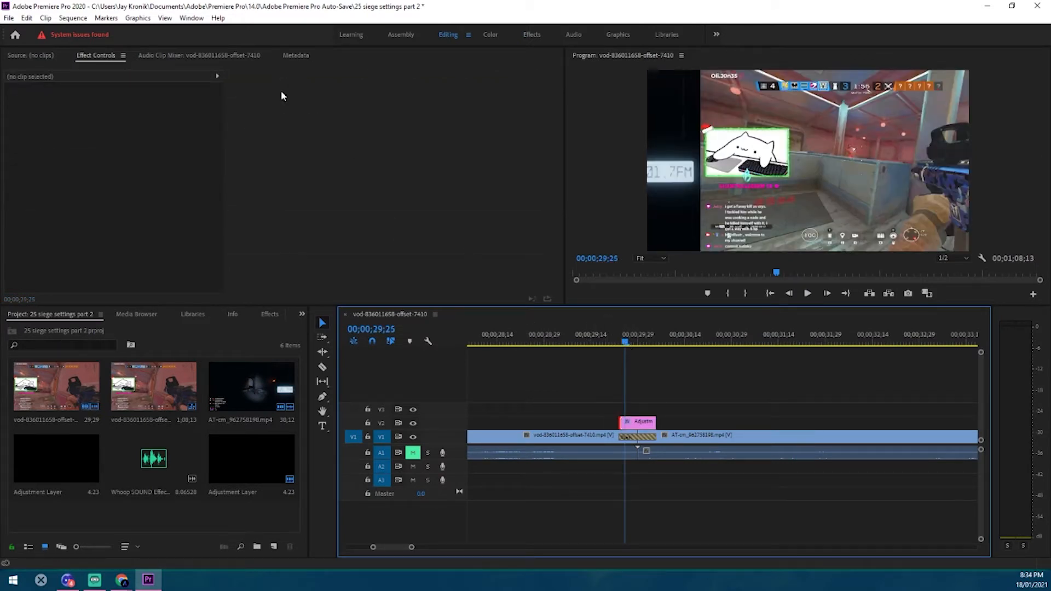
pyautogui.click(636, 425)
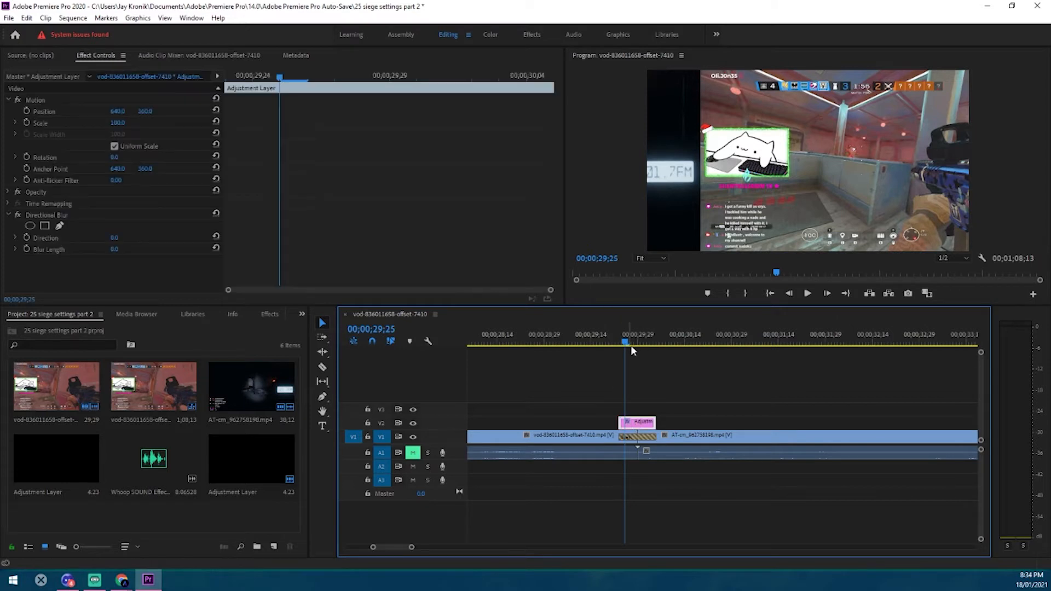
pyautogui.moveTo(280, 78); pyautogui.dragTo(214, 79)
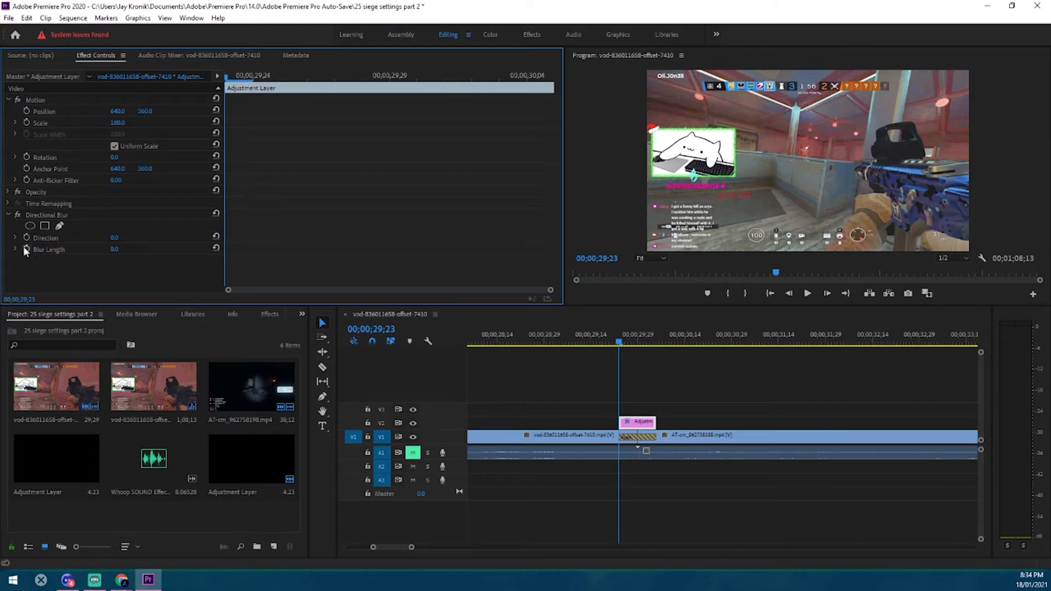
pyautogui.click(115, 239)
pyautogui.write('90')
# Enable Blur Length keyframing at the adjustment layer's midpoint, 00;00;29;29, and set that keyframe to 150
pyautogui.click(117, 249)
pyautogui.click(226, 79)
pyautogui.moveTo(226, 79); pyautogui.dragTo(397, 93)
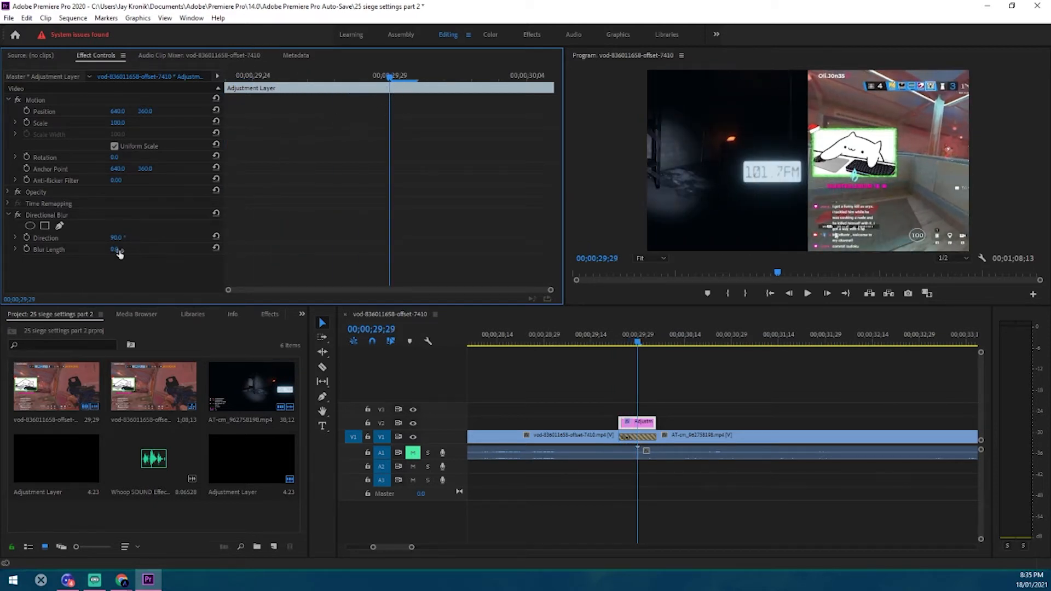
pyautogui.click(26, 249)
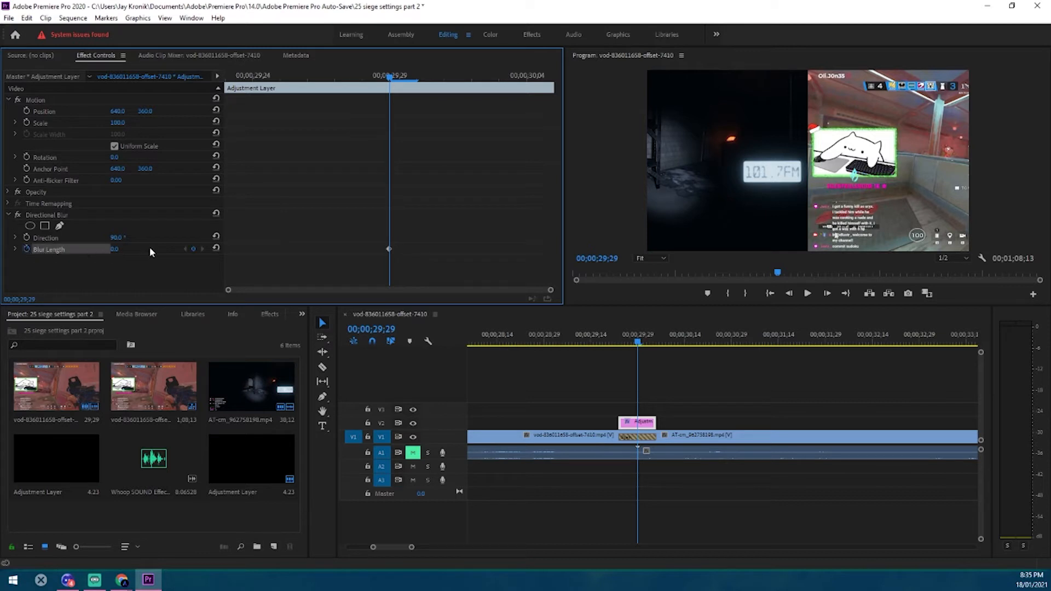
pyautogui.click(125, 248)
pyautogui.write('150')
pyautogui.press('Return')
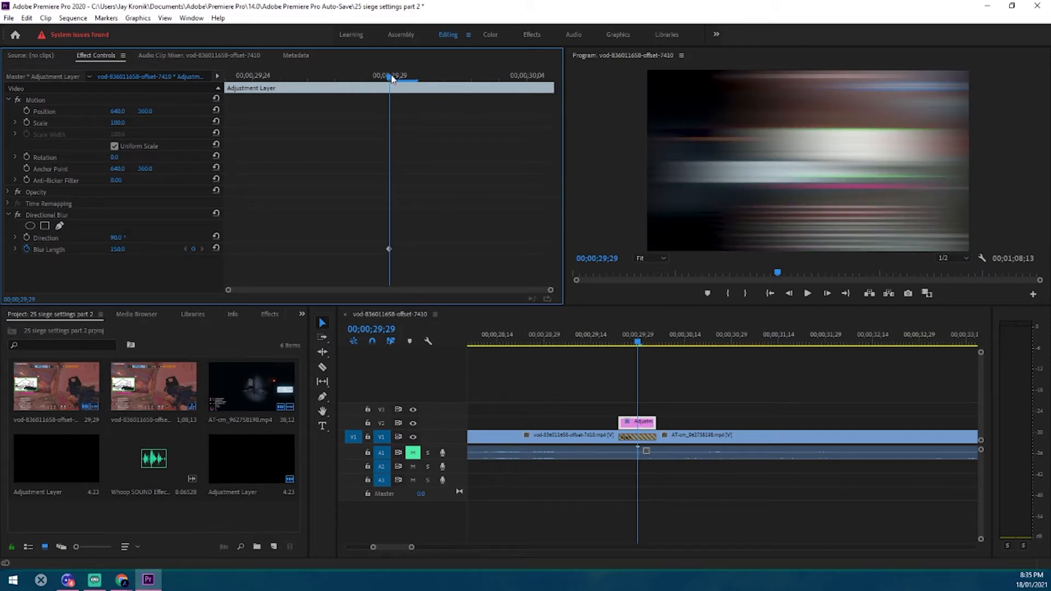
# Add a Blur Length keyframe of 0 at the end of the adjustment layer, 00;00;30;05
pyautogui.moveTo(392, 79); pyautogui.dragTo(554, 156)
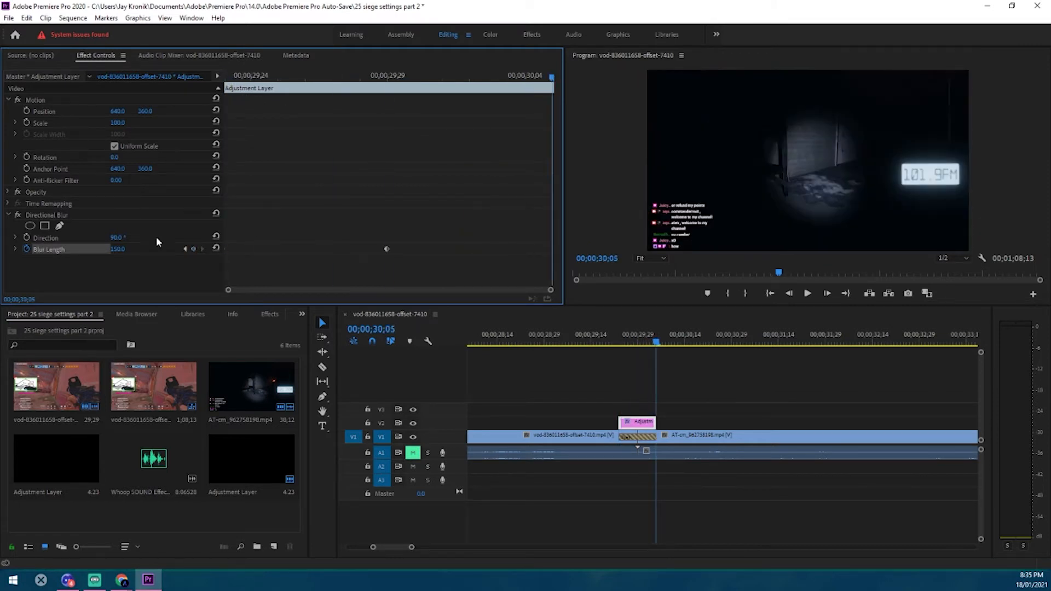
pyautogui.click(193, 249)
pyautogui.click(126, 248)
pyautogui.write('0')
pyautogui.press('Return')
# Add a Blur Length keyframe of 0 at the start of the adjustment layer, 00;00;29;23
pyautogui.click(249, 75)
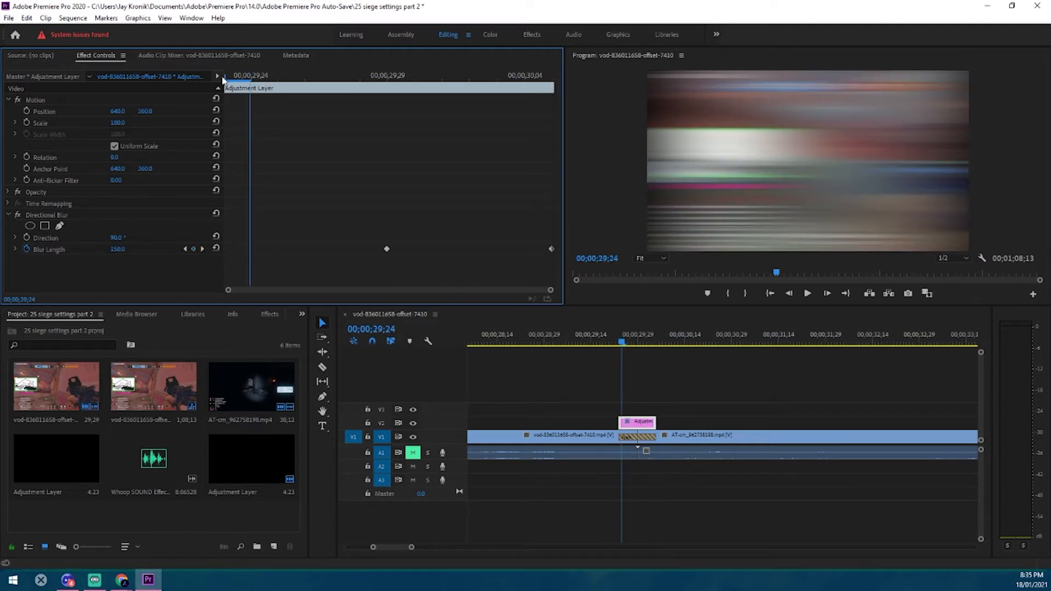
pyautogui.click(225, 77)
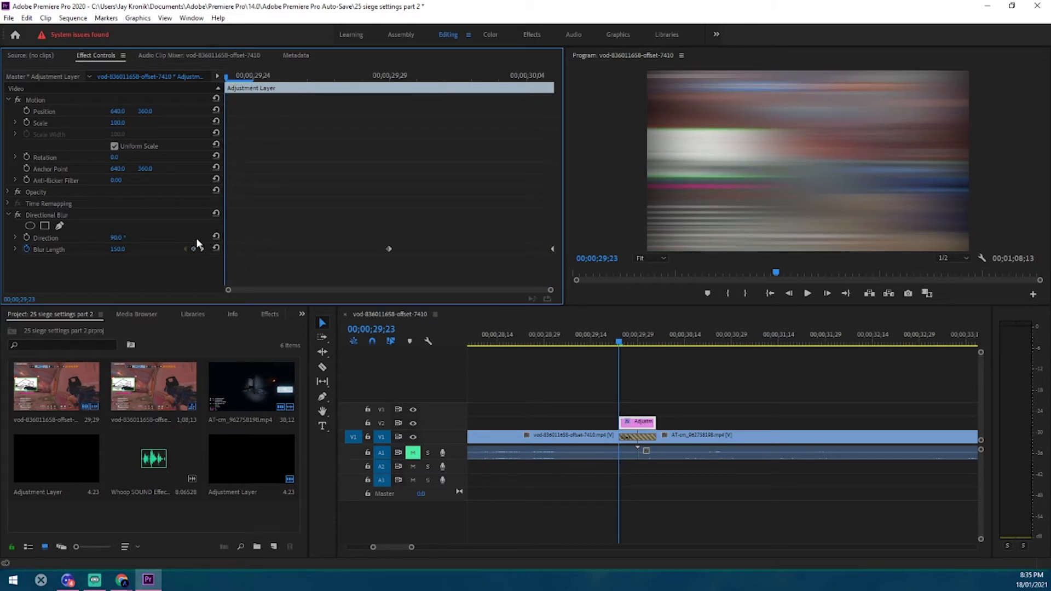
pyautogui.click(117, 249)
pyautogui.write('0')
pyautogui.press('Return')
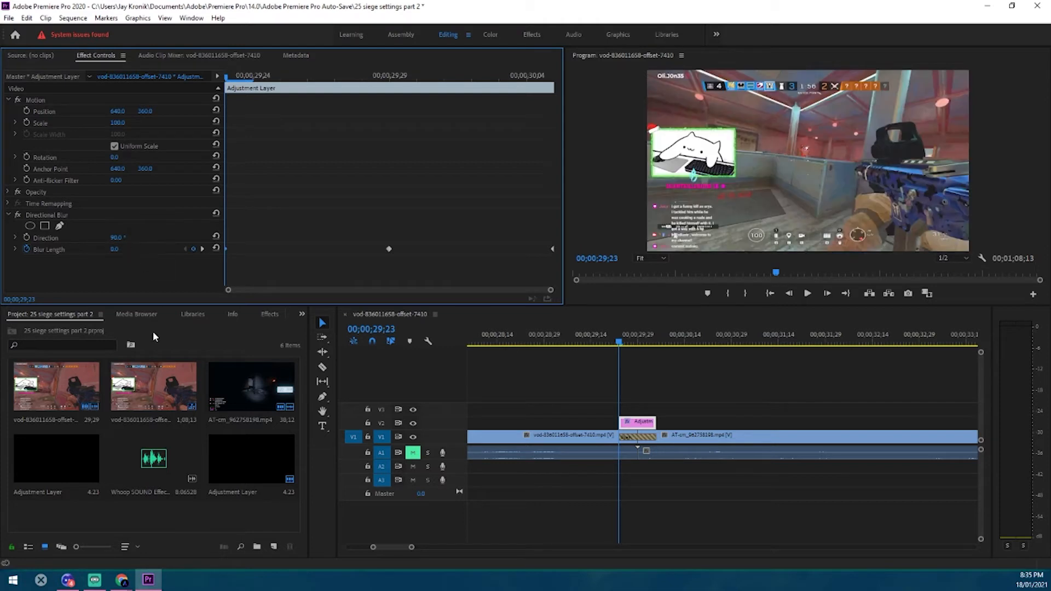
# Play back the blurred Push transition, restarting from shortly before the adjustment layer
pyautogui.click(807, 294)
pyautogui.click(807, 294)
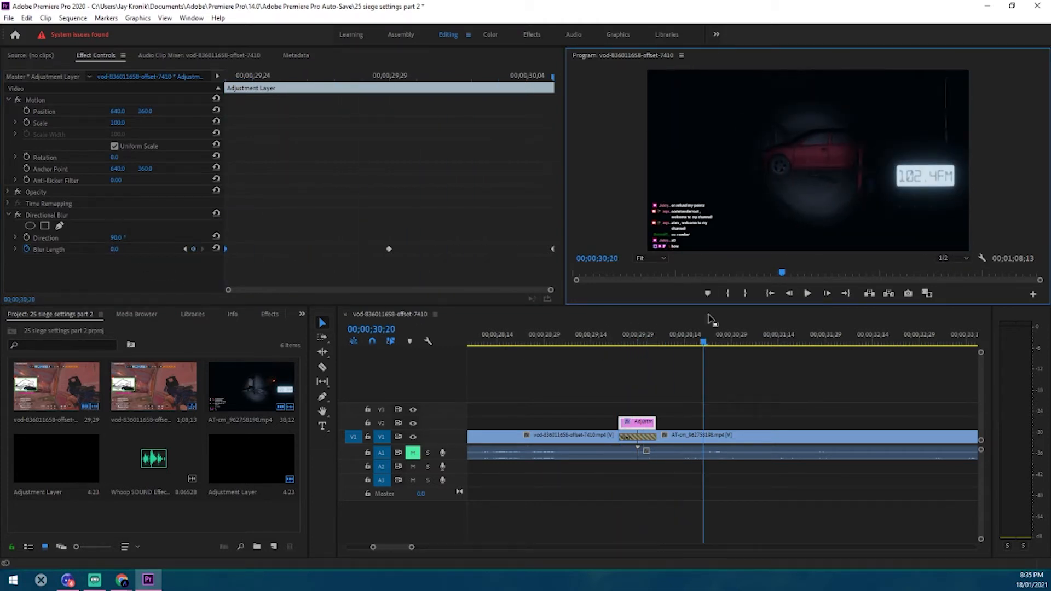
pyautogui.click(597, 340)
pyautogui.click(806, 294)
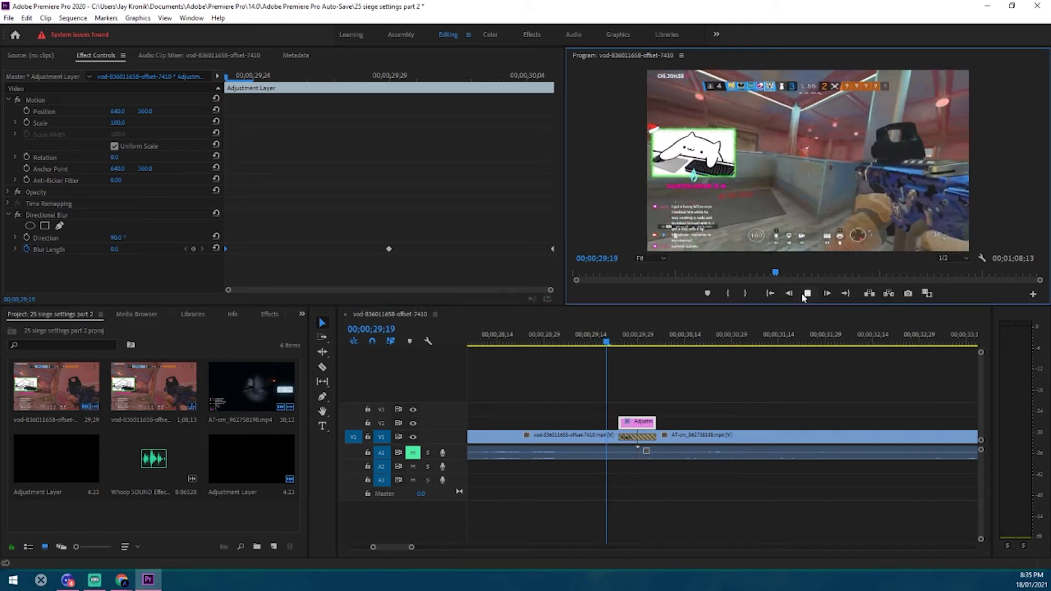
# Play the blurred Push transition past its end, and scrub back through the adjustment layer to 00;00;29;24
pyautogui.click(806, 294)
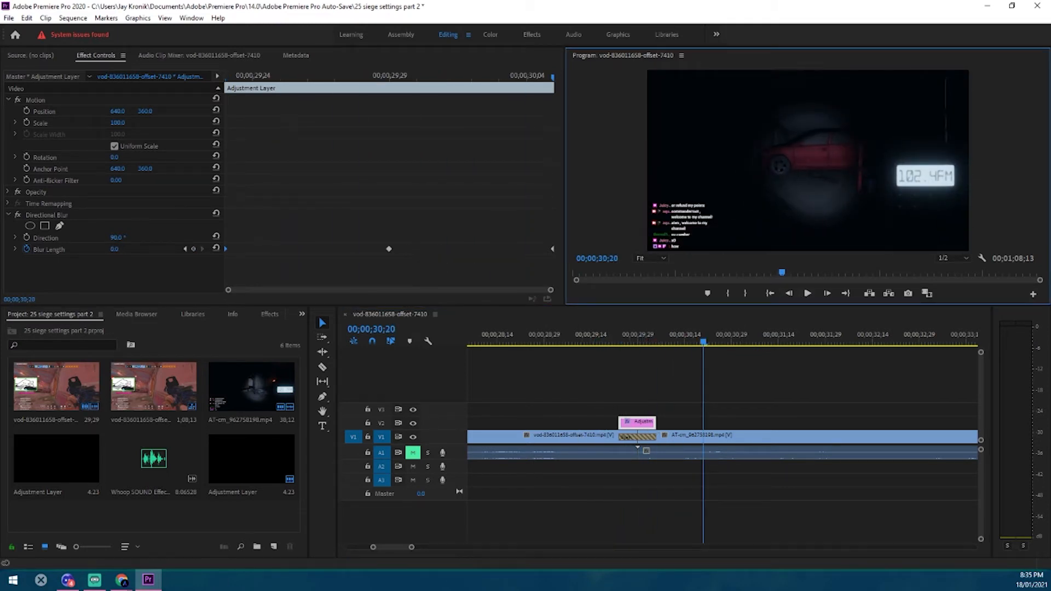
pyautogui.hotkey('alt', 'Tab')
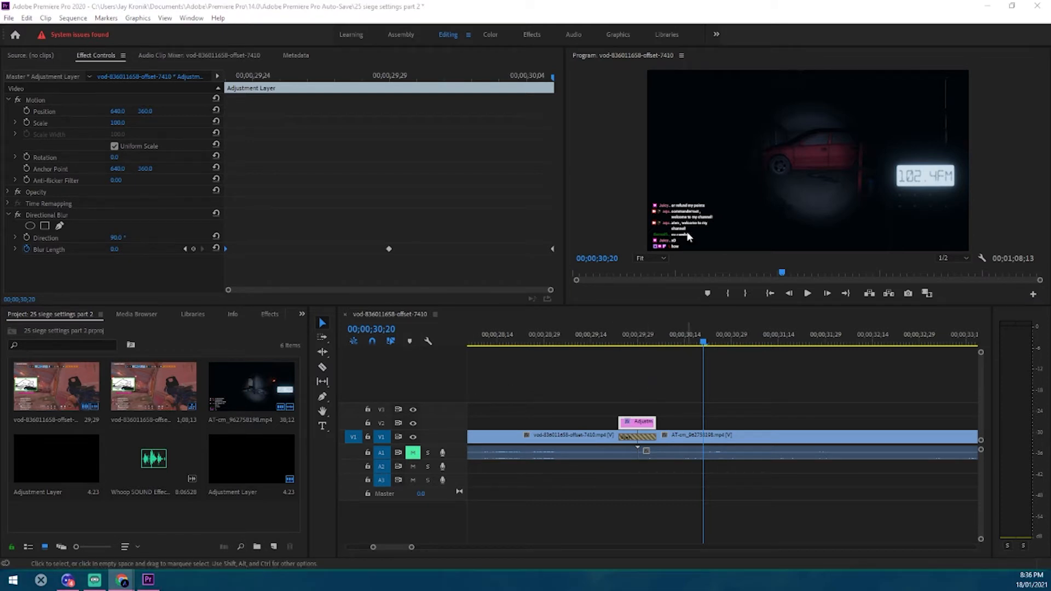
pyautogui.click(634, 340)
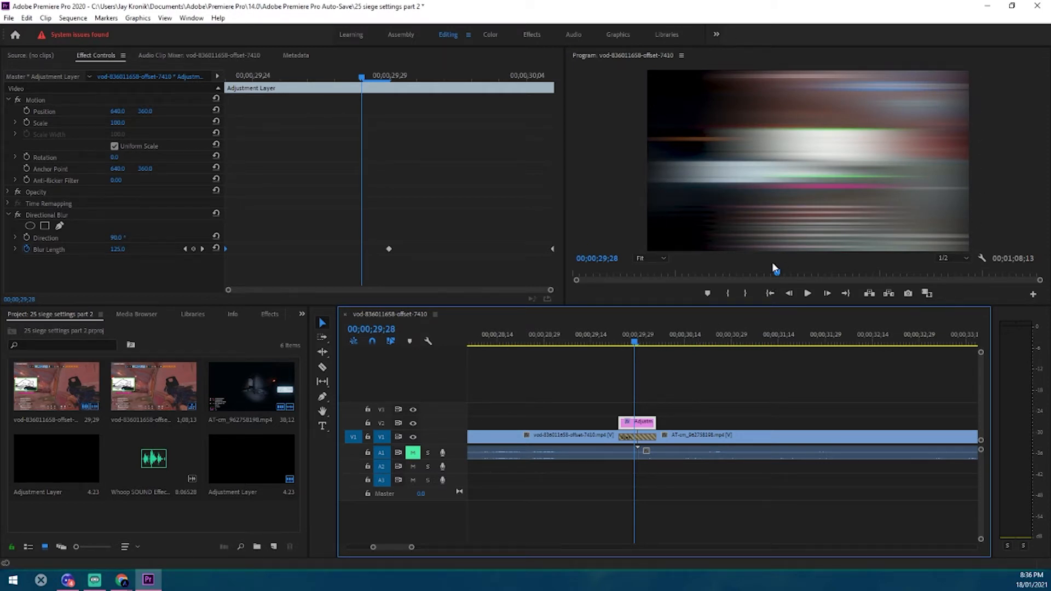
pyautogui.moveTo(636, 339)
pyautogui.mouseDown()
pyautogui.moveTo(651, 348)
pyautogui.moveTo(622, 354)
pyautogui.mouseUp()
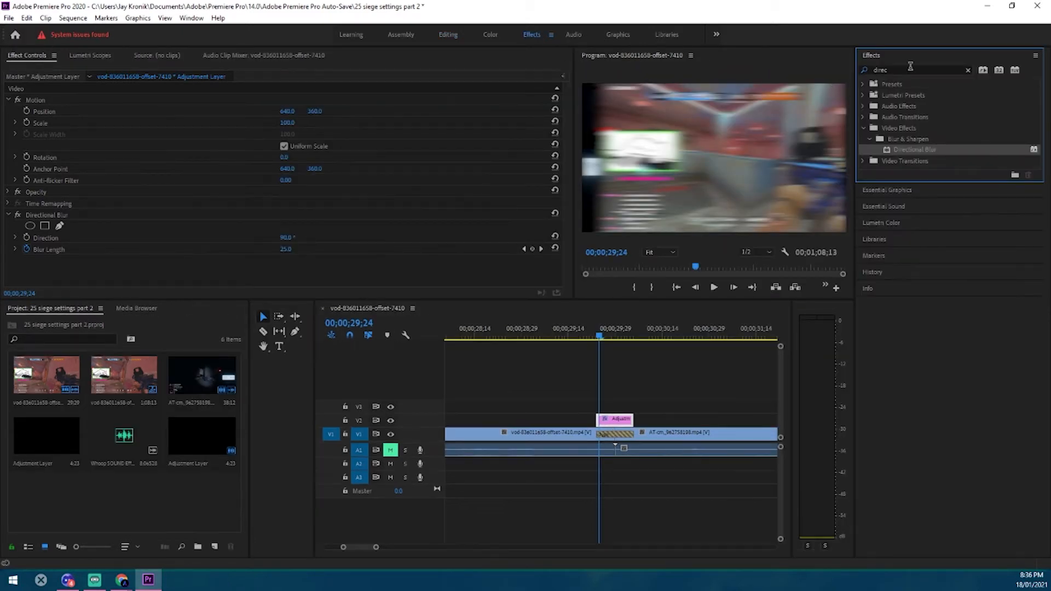
# Search the effects for "transform" and apply the Distort Transform effect to the adjustment layer
pyautogui.doubleClick(897, 73)
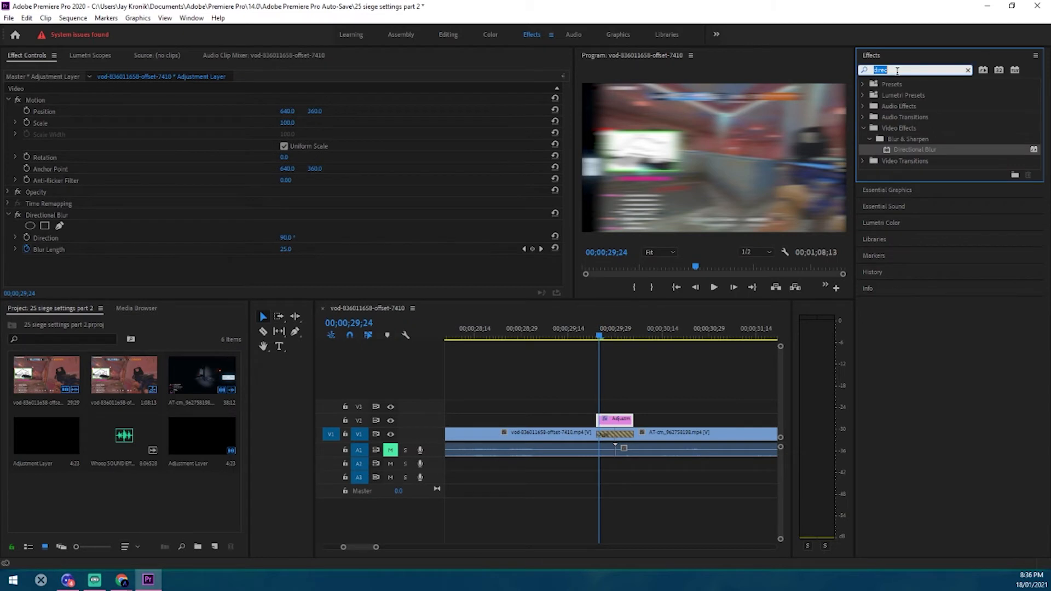
pyautogui.write('traso')
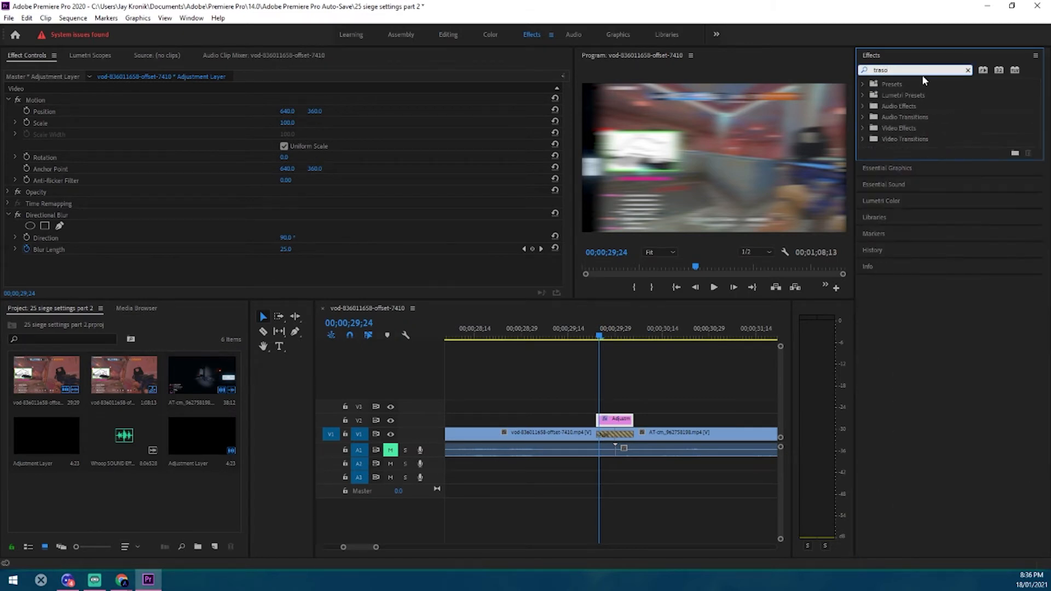
pyautogui.press('BackSpace')
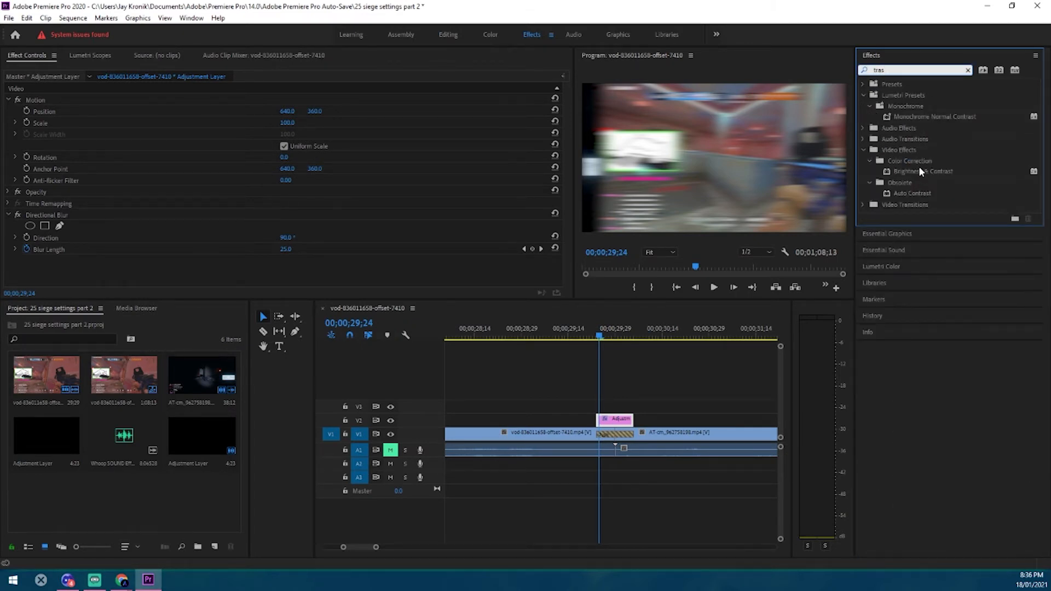
pyautogui.write('f')
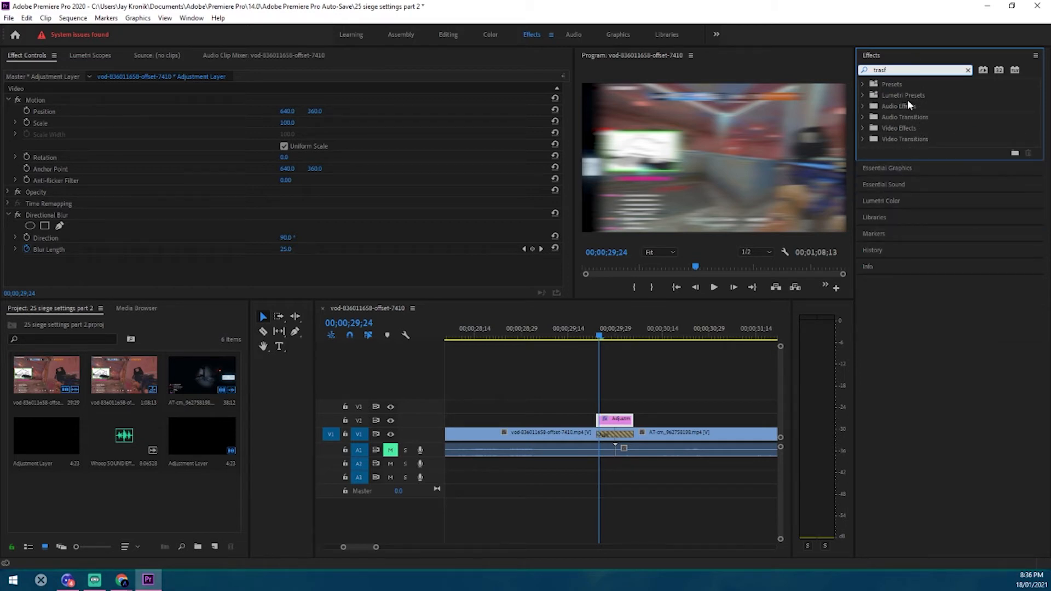
pyautogui.press('BackSpace')
pyautogui.press('BackSpace')
pyautogui.write('nsform')
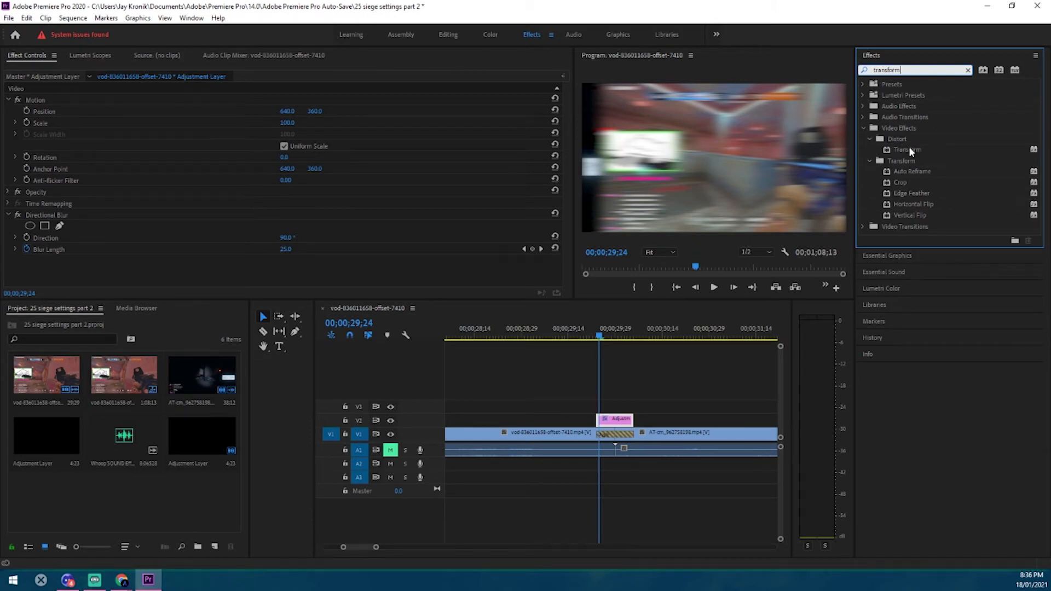
pyautogui.moveTo(910, 151); pyautogui.dragTo(618, 427)
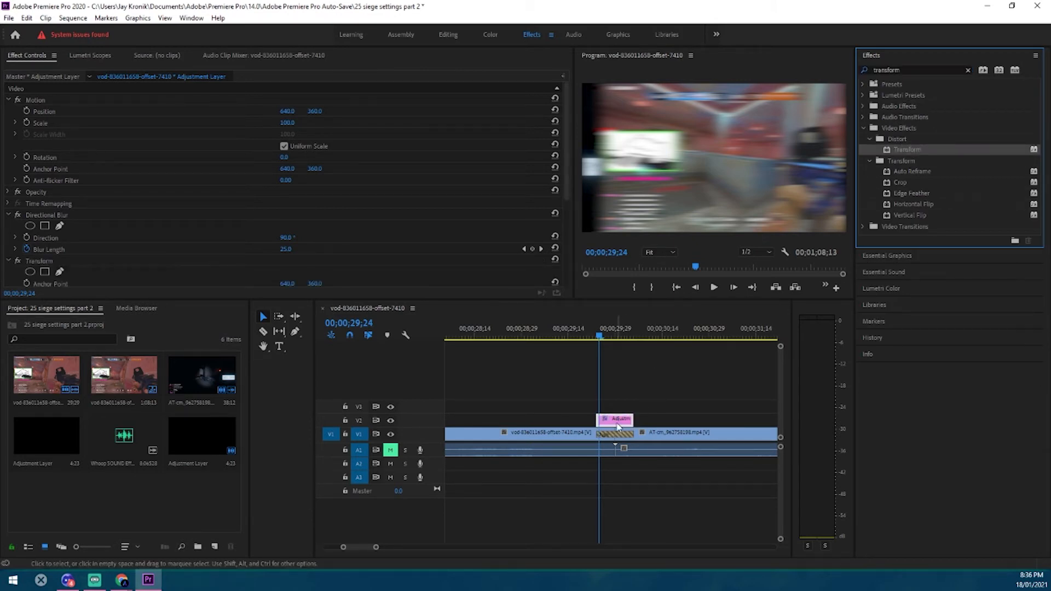
# Enable Scale keyframing on the Transform effect and place a keyframe of 100 at the adjustment layer's start, 00;00;29;23
pyautogui.scroll(-4, 276, 215)
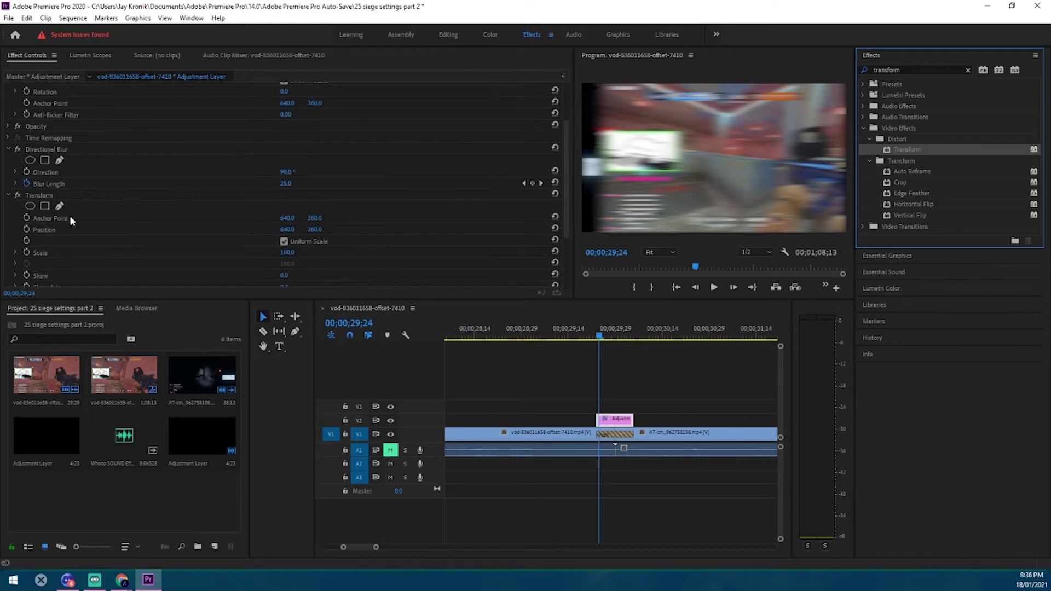
pyautogui.scroll(-5, 92, 222)
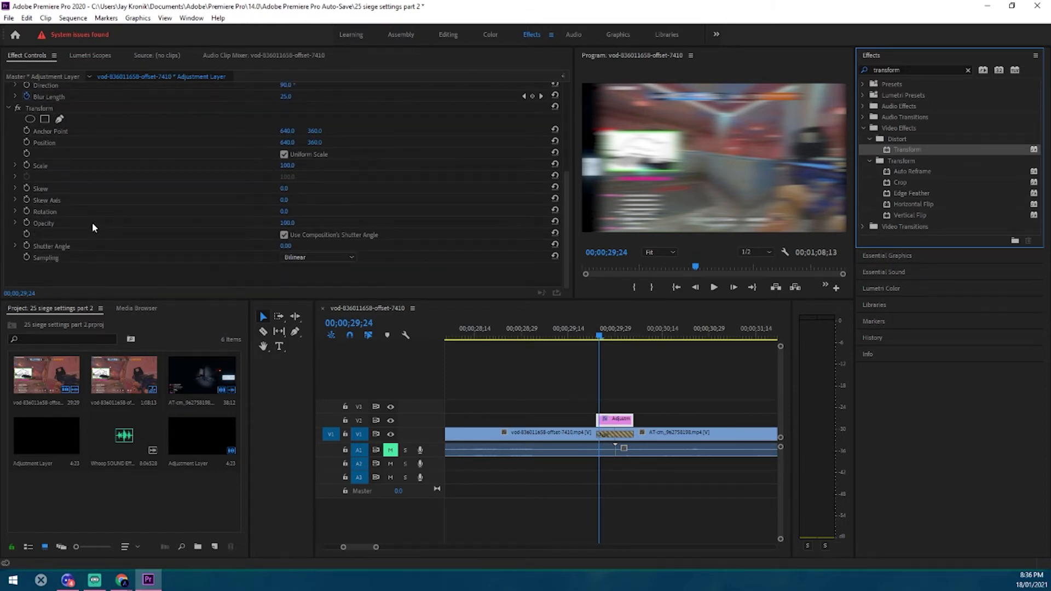
pyautogui.scroll(1, 109, 233)
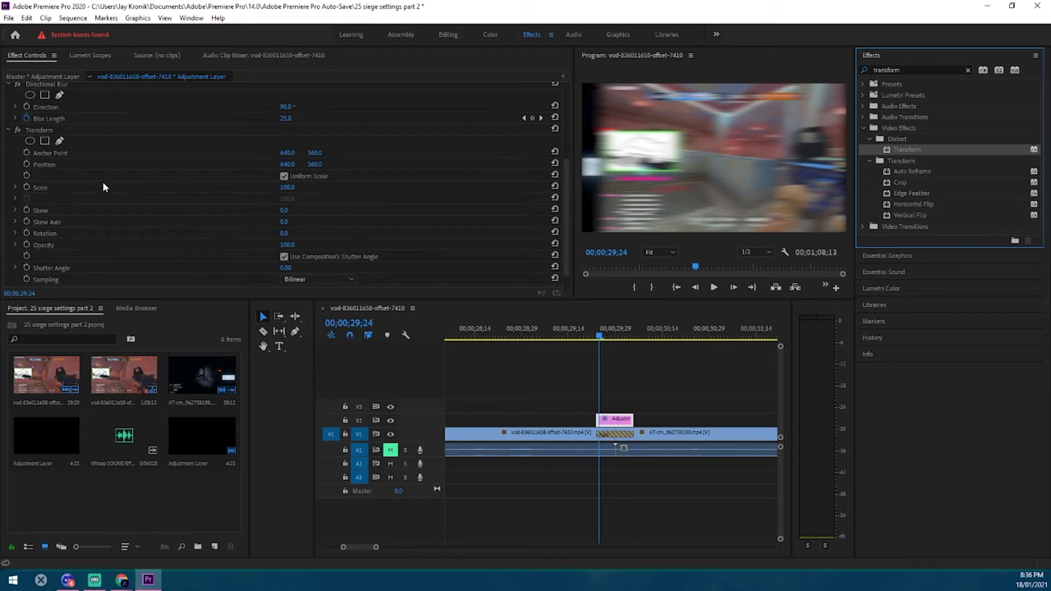
pyautogui.click(448, 34)
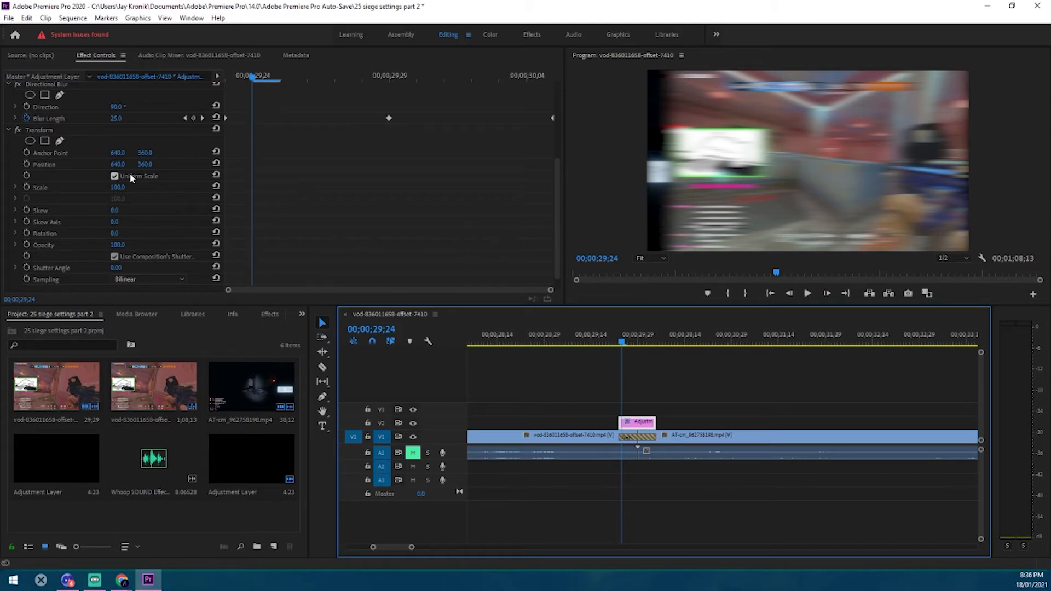
pyautogui.click(27, 187)
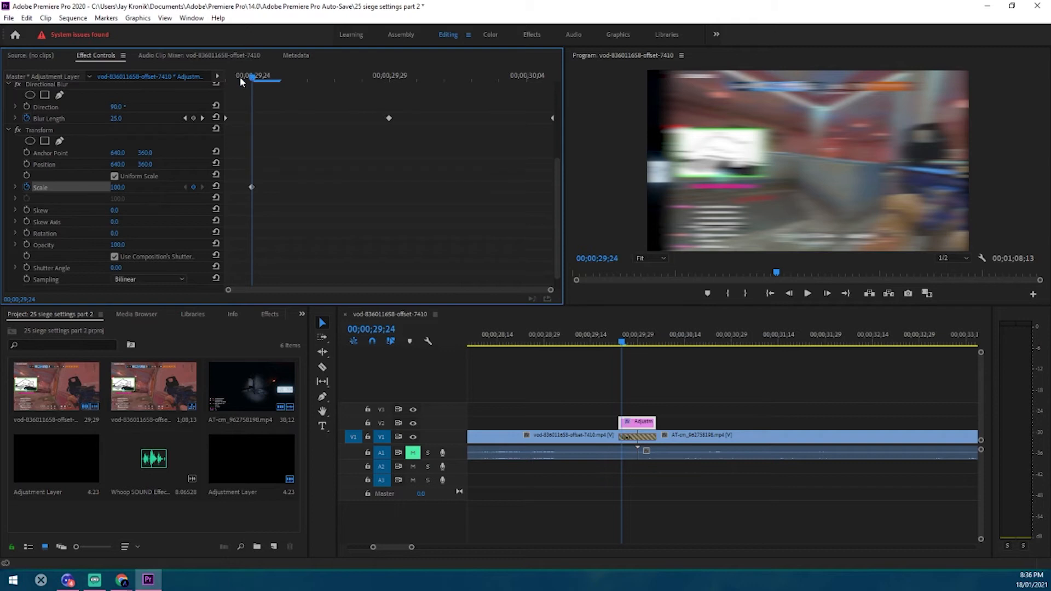
pyautogui.moveTo(255, 78); pyautogui.dragTo(225, 76)
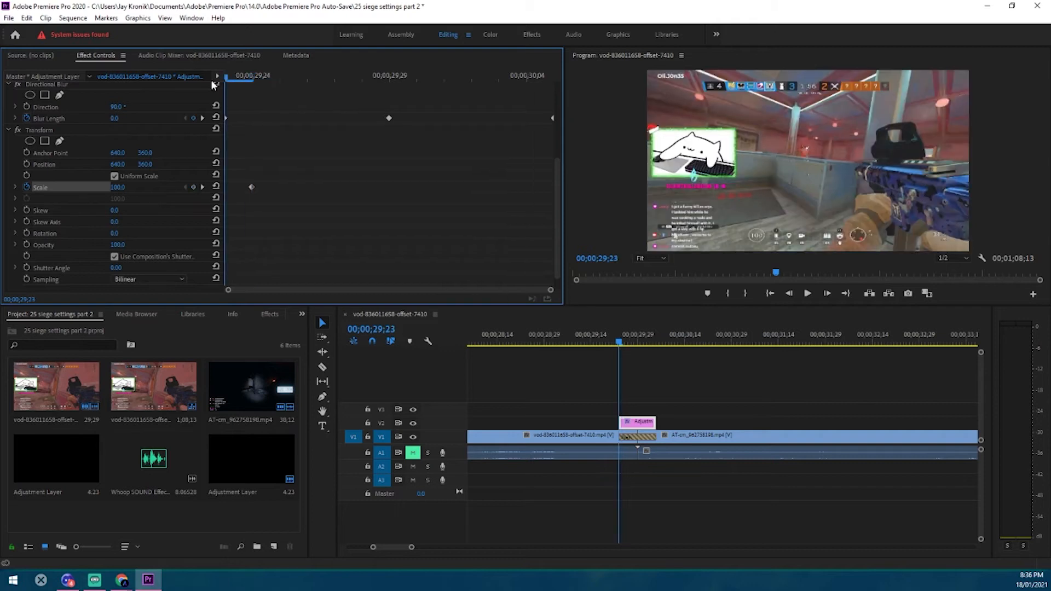
pyautogui.click(251, 187)
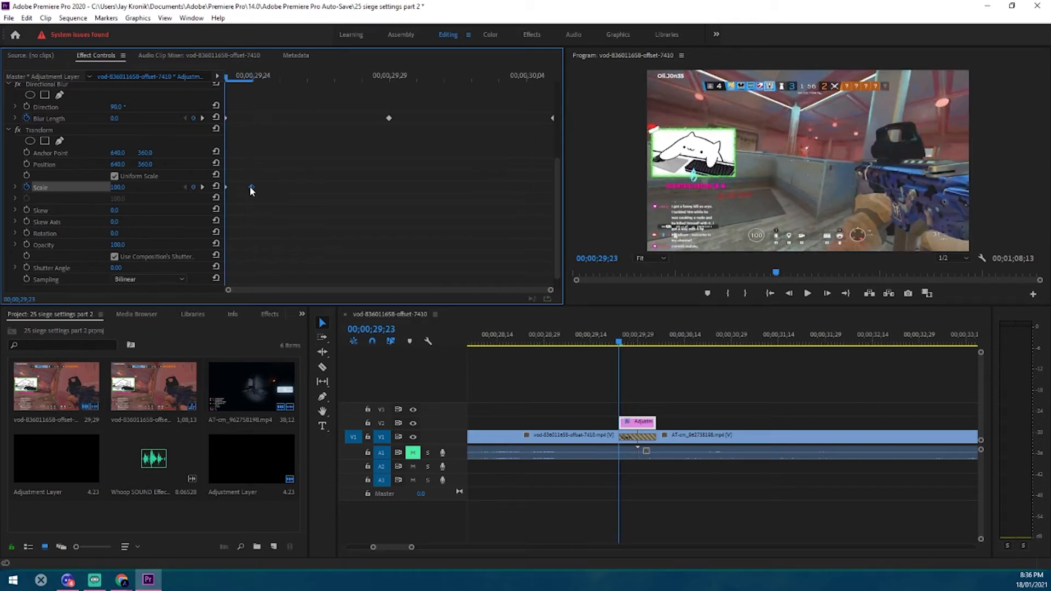
# Add Transform Scale keyframes of 100 at the adjustment layer's midpoint and 118 at its end, 00;00;30;05
pyautogui.moveTo(225, 77); pyautogui.dragTo(545, 104)
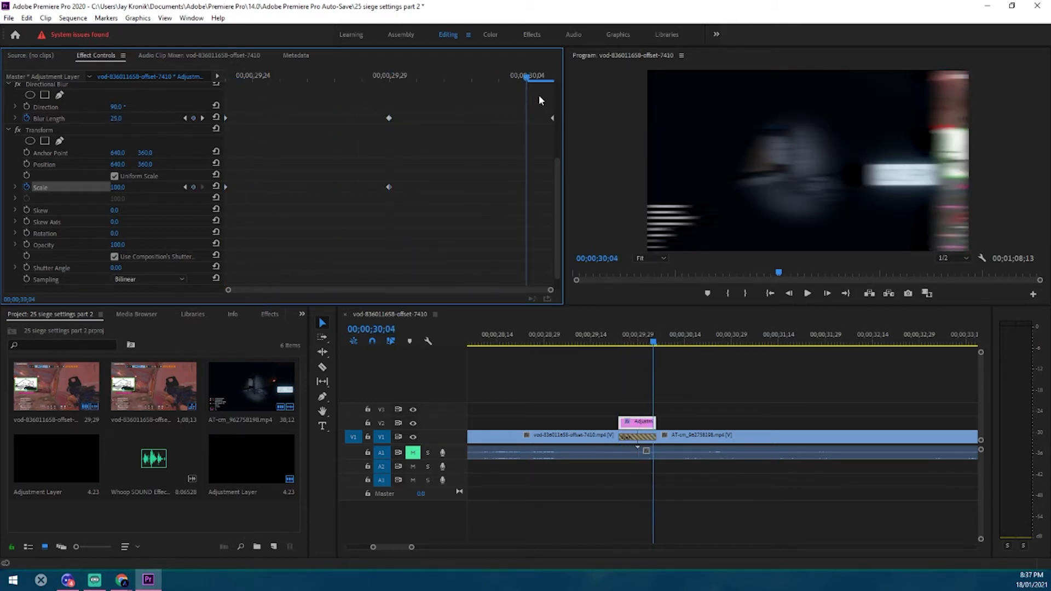
pyautogui.click(193, 186)
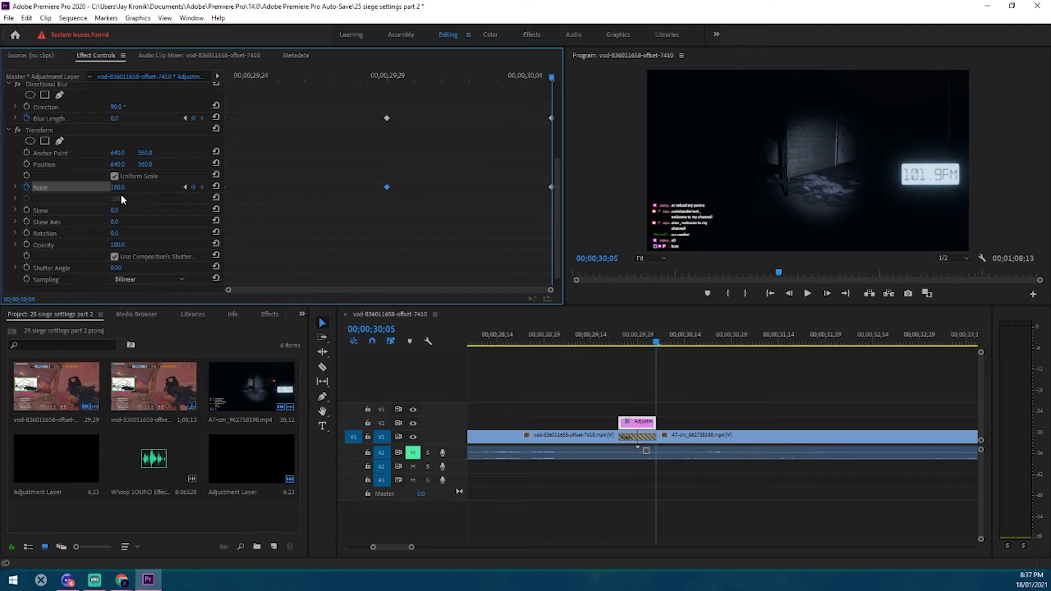
pyautogui.moveTo(118, 188); pyautogui.dragTo(131, 188)
# Play back and scrub through the transition to review the added Transform scaling, starting from before the adjustment layer
pyautogui.click(615, 340)
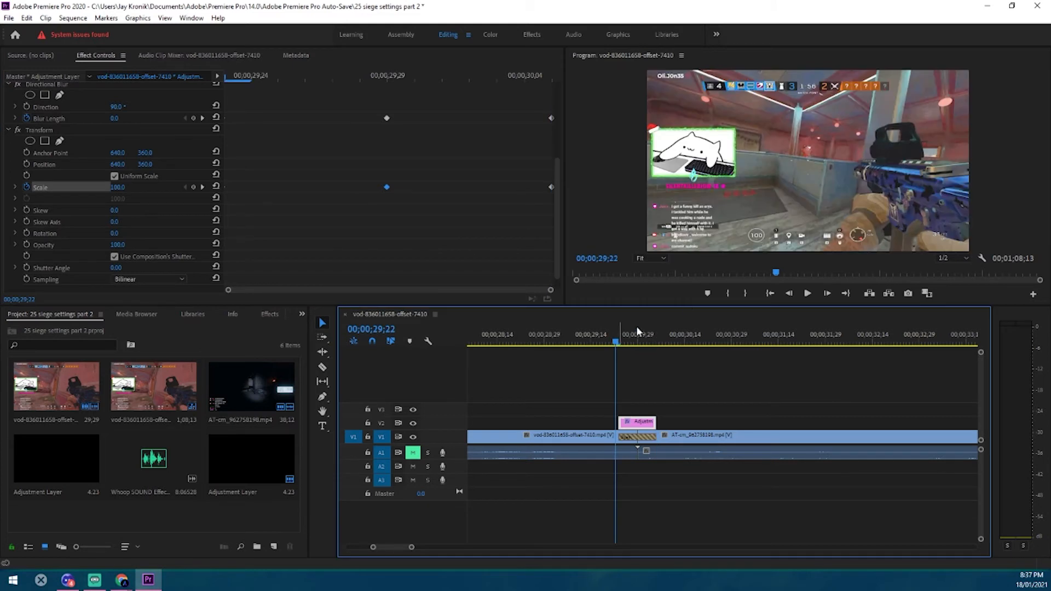
pyautogui.click(808, 294)
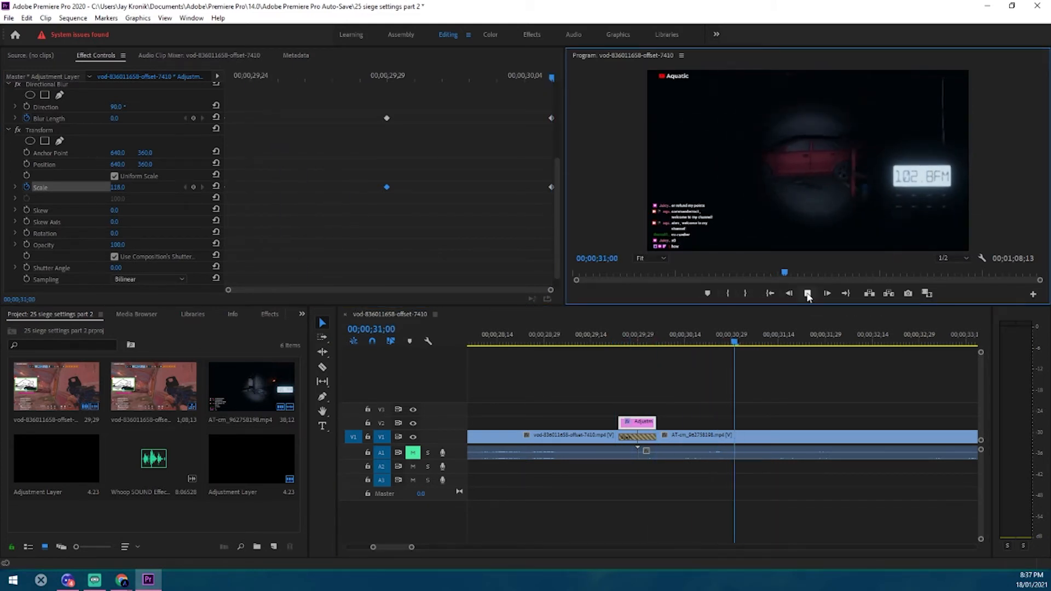
pyautogui.click(808, 294)
pyautogui.click(638, 341)
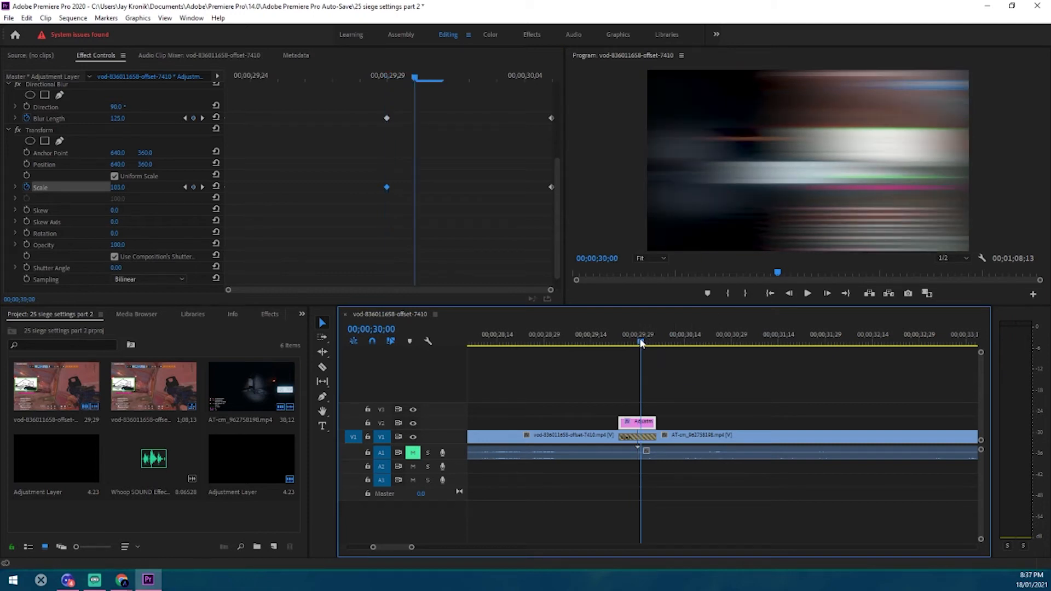
pyautogui.moveTo(639, 343); pyautogui.dragTo(696, 357)
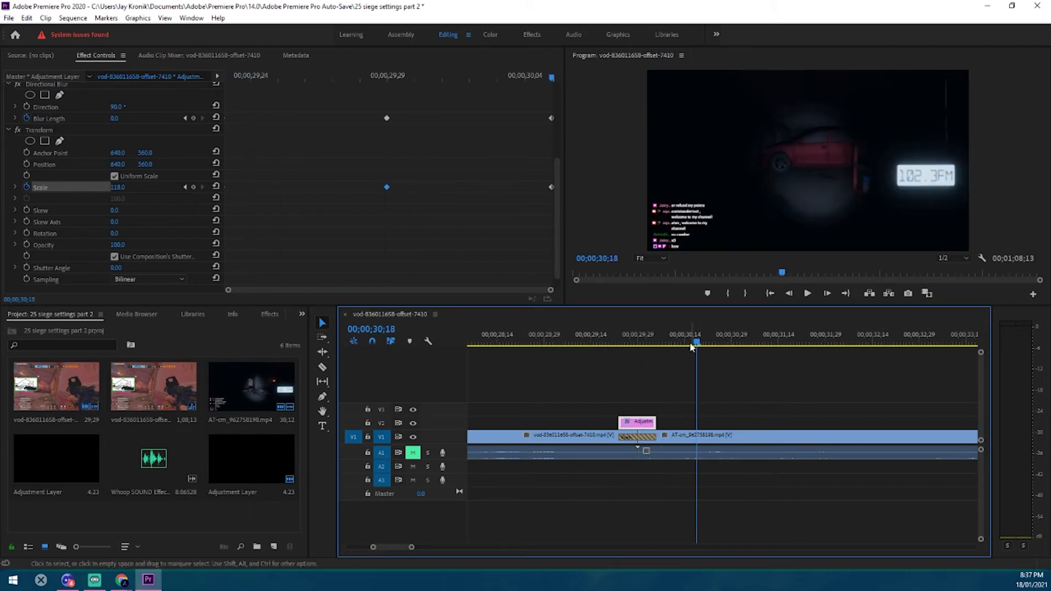
pyautogui.click(593, 343)
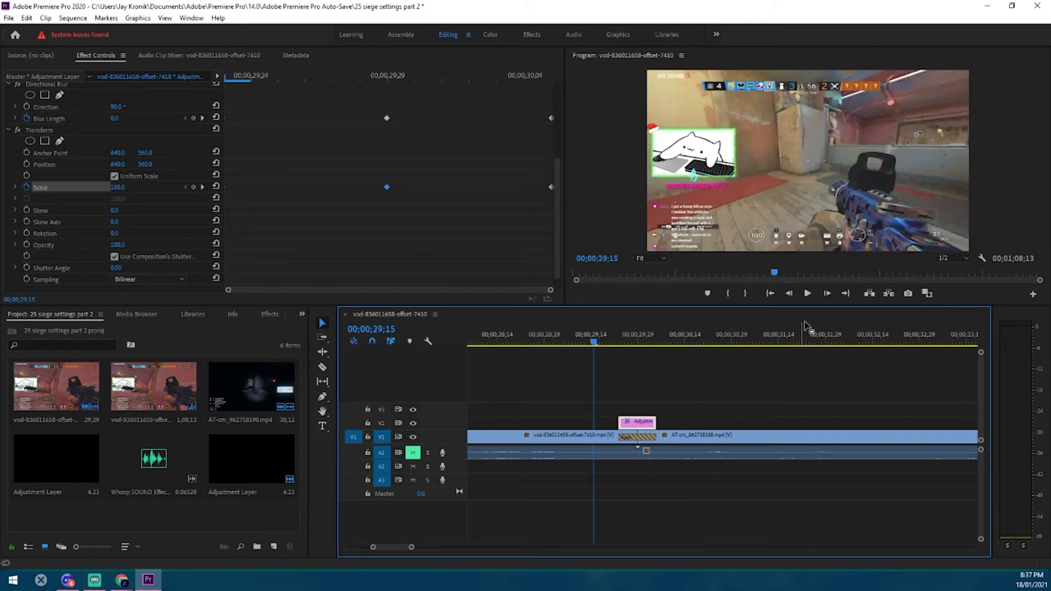
pyautogui.click(808, 294)
pyautogui.click(808, 294)
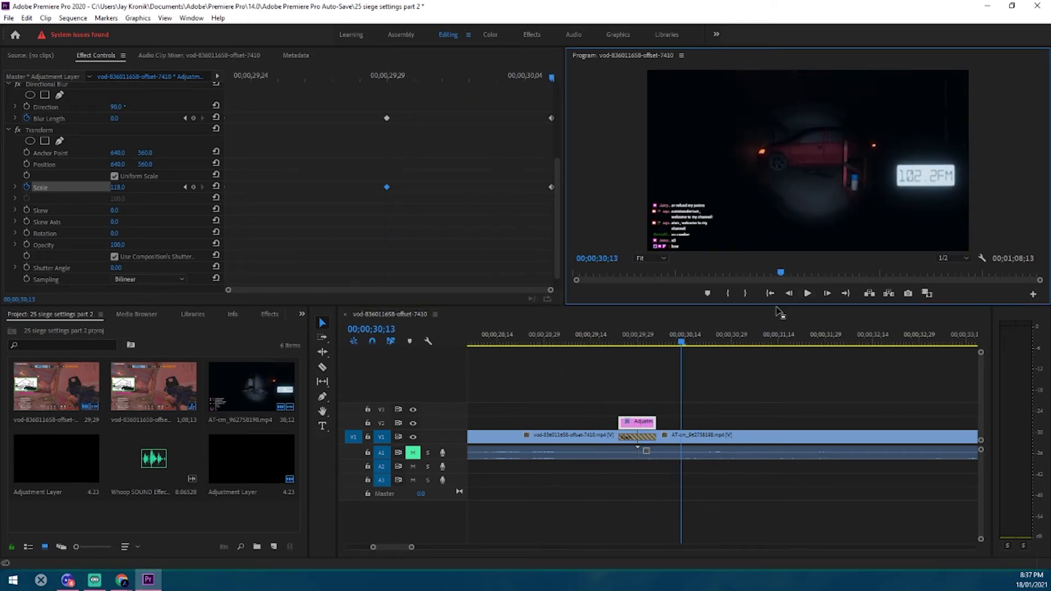
# Extend both ends of the adjustment layer slightly beyond the Push transition and play back the result
pyautogui.moveTo(620, 422); pyautogui.dragTo(669, 422)
pyautogui.moveTo(605, 422); pyautogui.dragTo(614, 422)
pyautogui.click(606, 335)
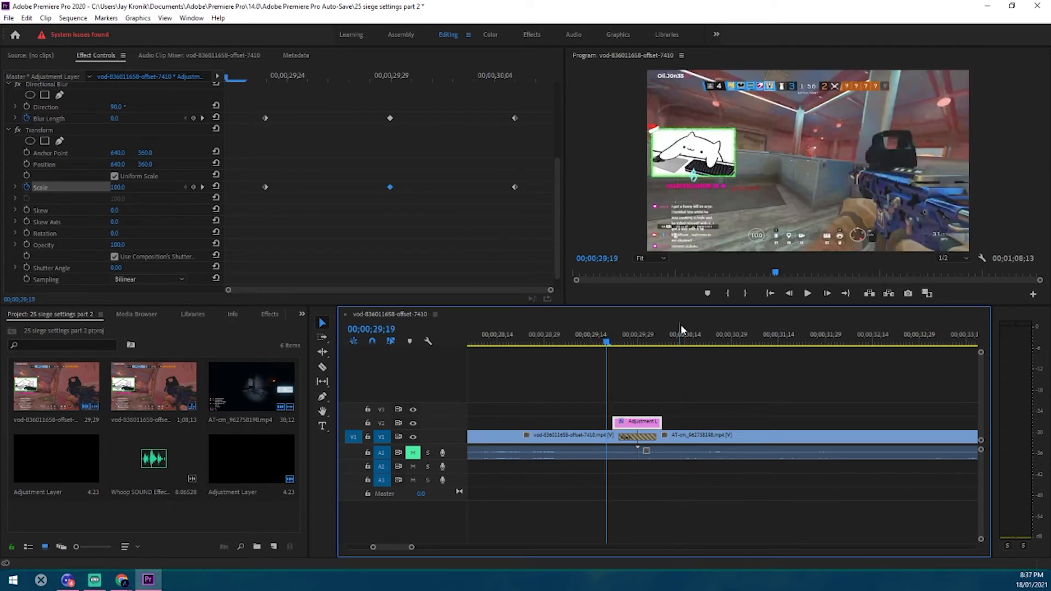
pyautogui.click(809, 294)
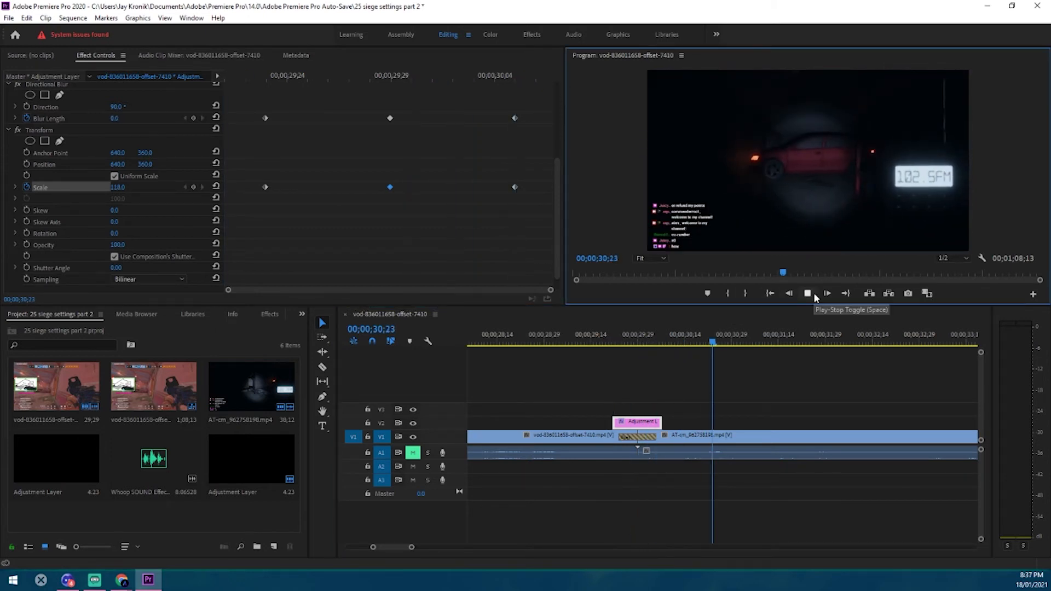
# Add the Whoop sound effect to a new audio track A4 beneath the transition and play it back
pyautogui.click(139, 485)
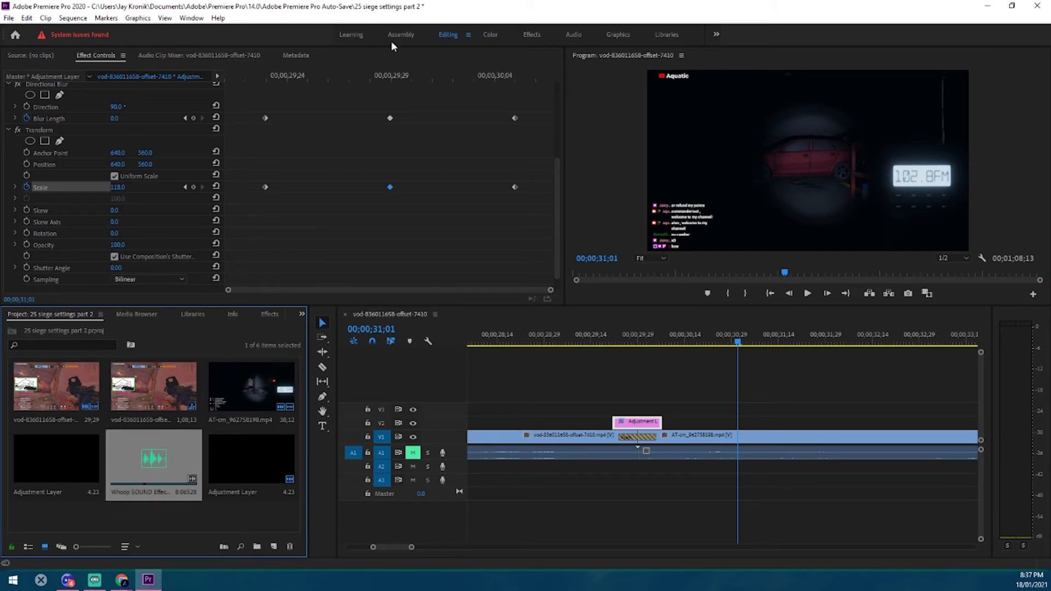
pyautogui.moveTo(166, 479); pyautogui.dragTo(537, 507)
pyautogui.click(687, 498)
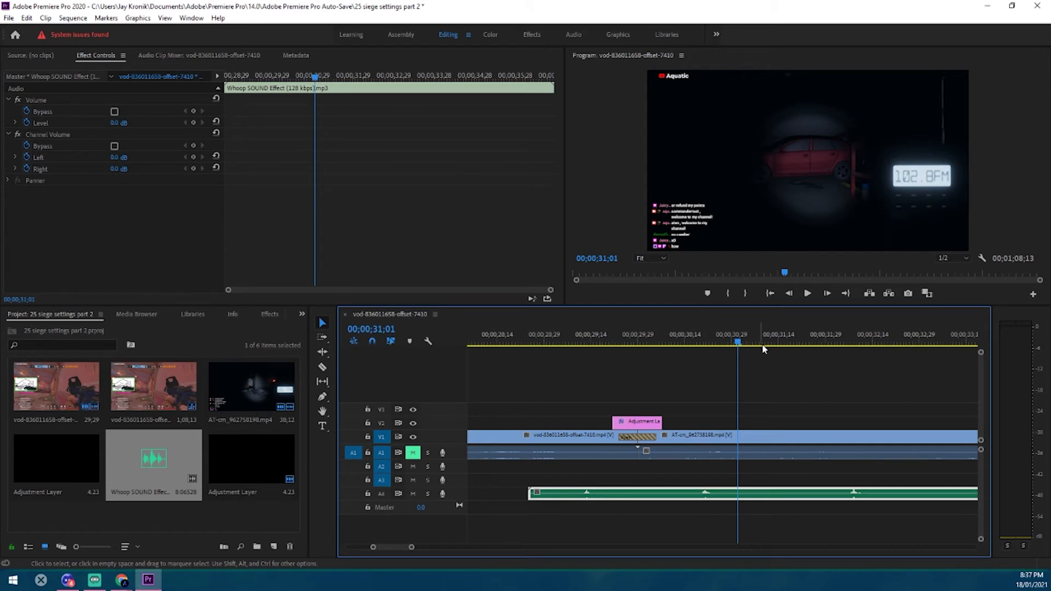
pyautogui.click(807, 294)
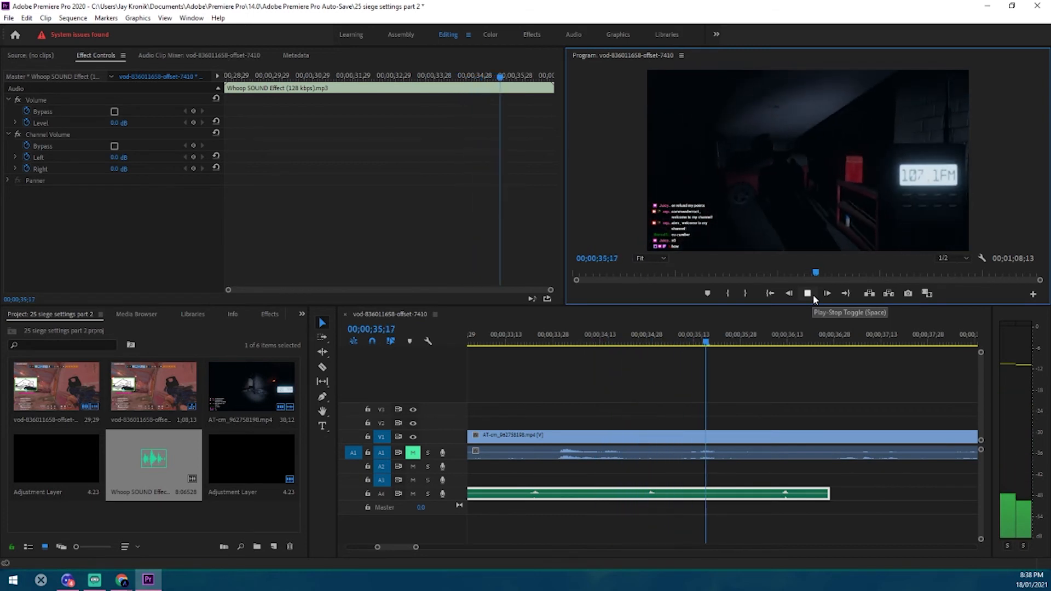
pyautogui.click(809, 295)
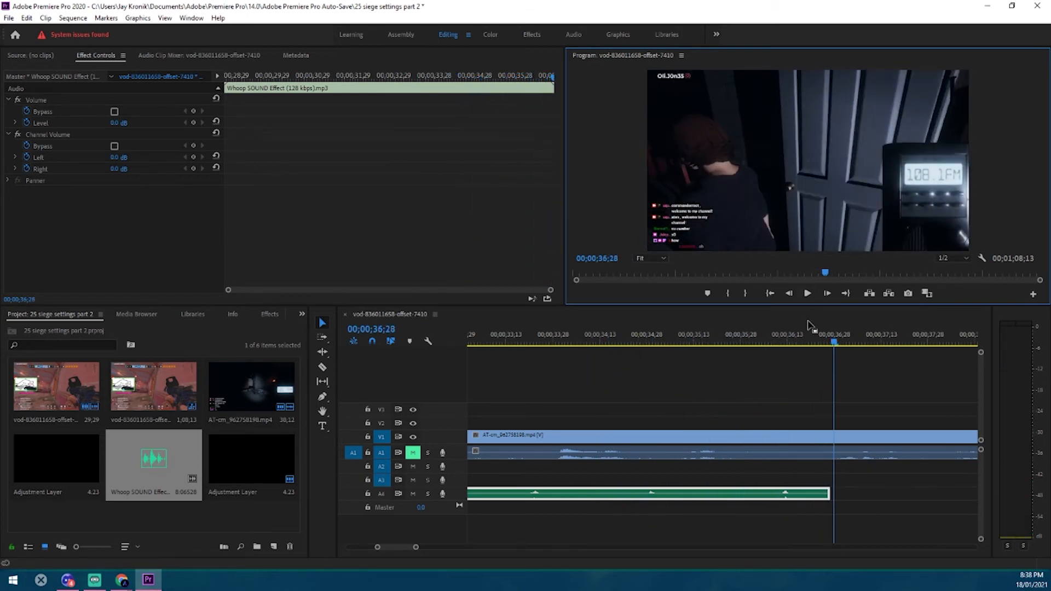
# Isolate the whoop near 00;00;34;29 by splitting the sound effect clip on both sides of it with the Razor tool
pyautogui.click(652, 496)
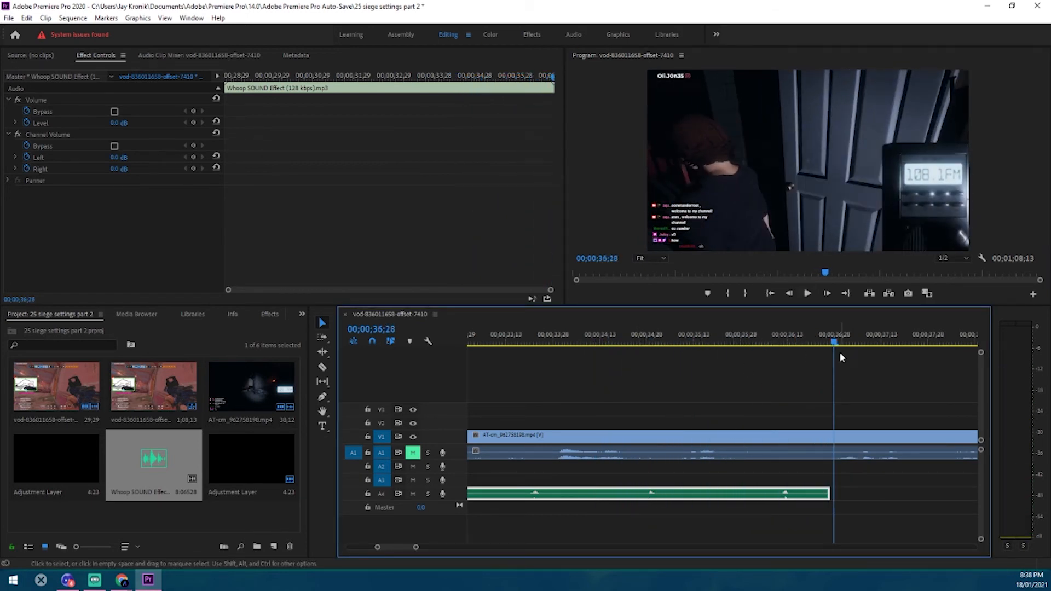
pyautogui.moveTo(834, 343); pyautogui.dragTo(651, 392)
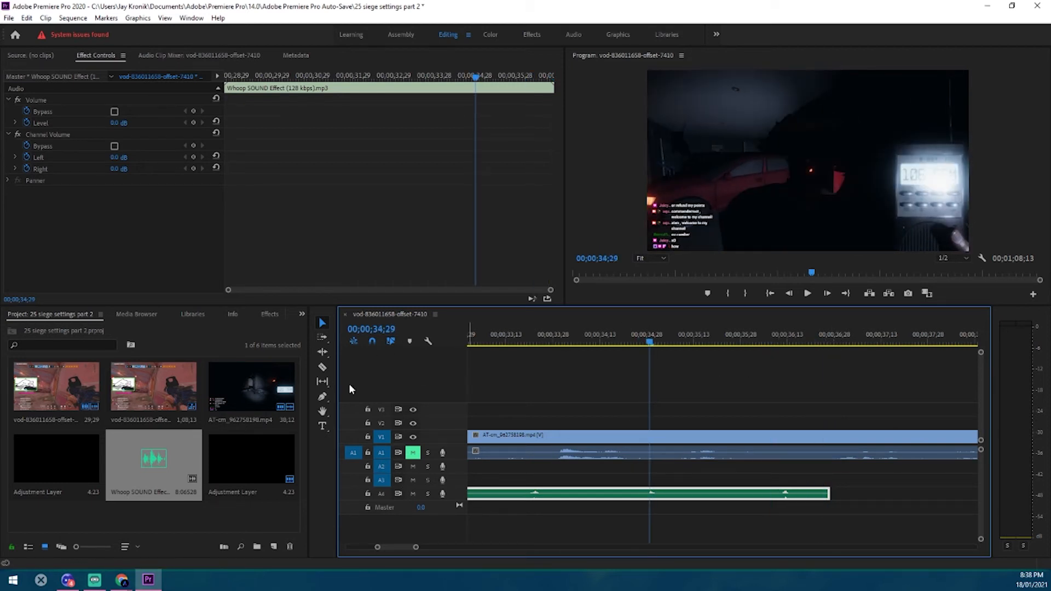
pyautogui.click(323, 368)
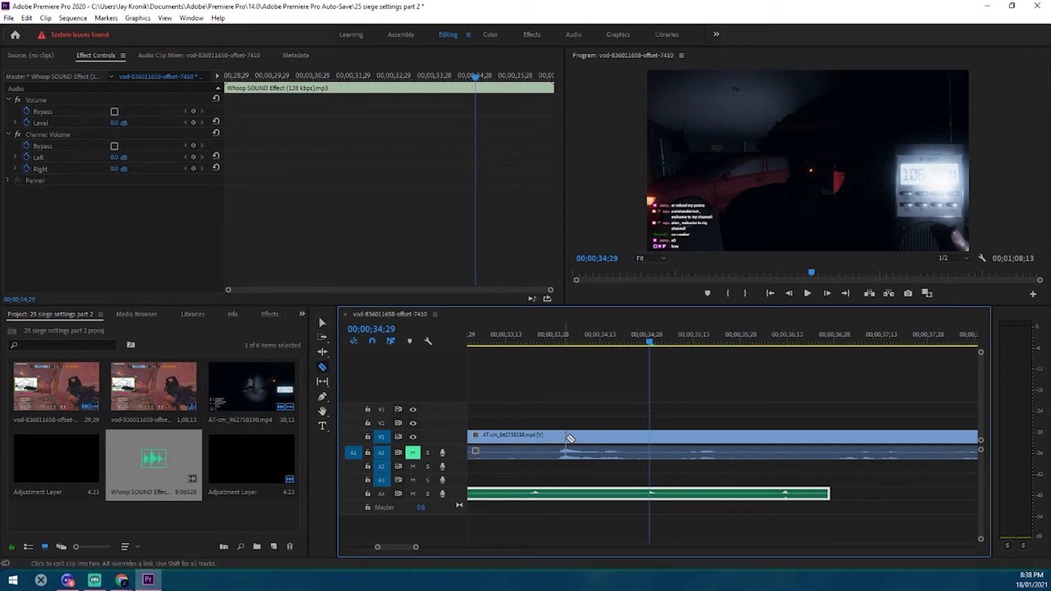
pyautogui.click(644, 495)
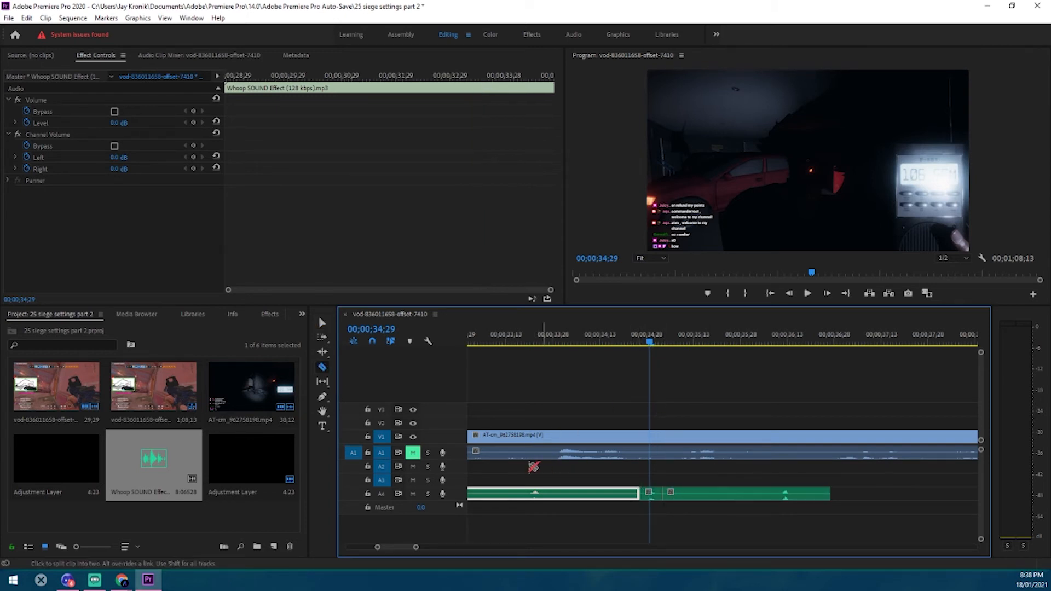
pyautogui.click(322, 323)
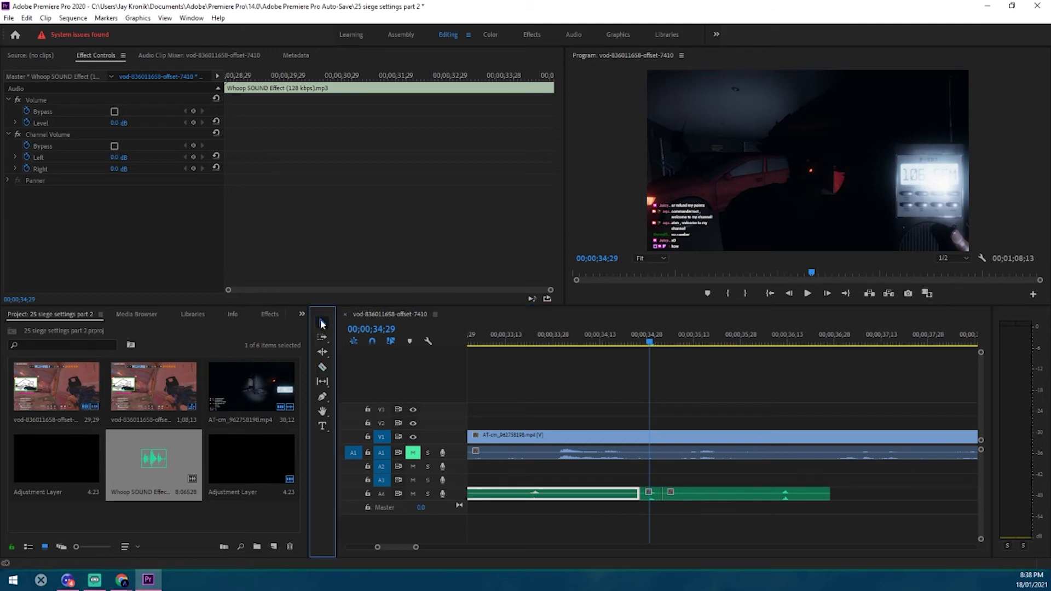
# Delete the leftover Whoop sound effect pieces before and after the isolated whoop on audio track A4
pyautogui.click(567, 499)
pyautogui.press('Delete')
pyautogui.click(663, 495)
pyautogui.press('Delete')
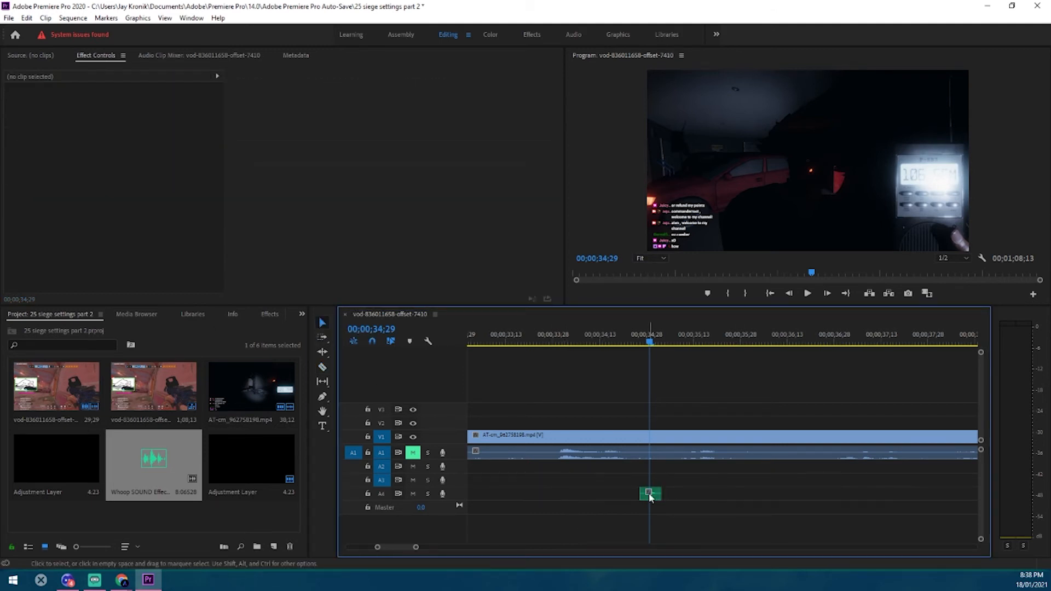
# Move the isolated whoop clip to audio track A2 beneath the Push transition and nudge it slightly earlier
pyautogui.moveTo(650, 494); pyautogui.dragTo(490, 494)
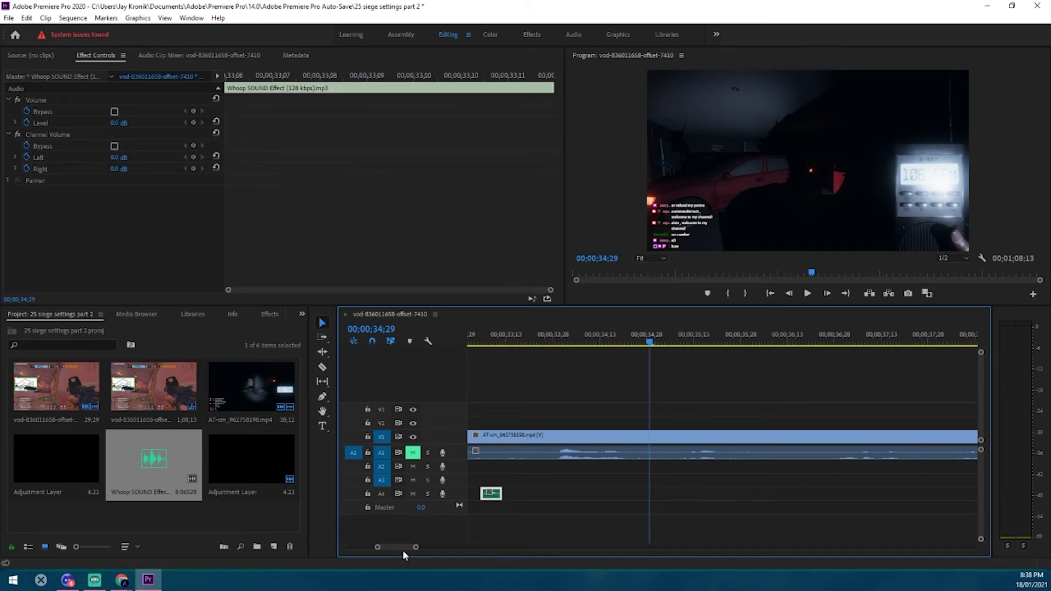
pyautogui.moveTo(401, 548); pyautogui.dragTo(396, 546)
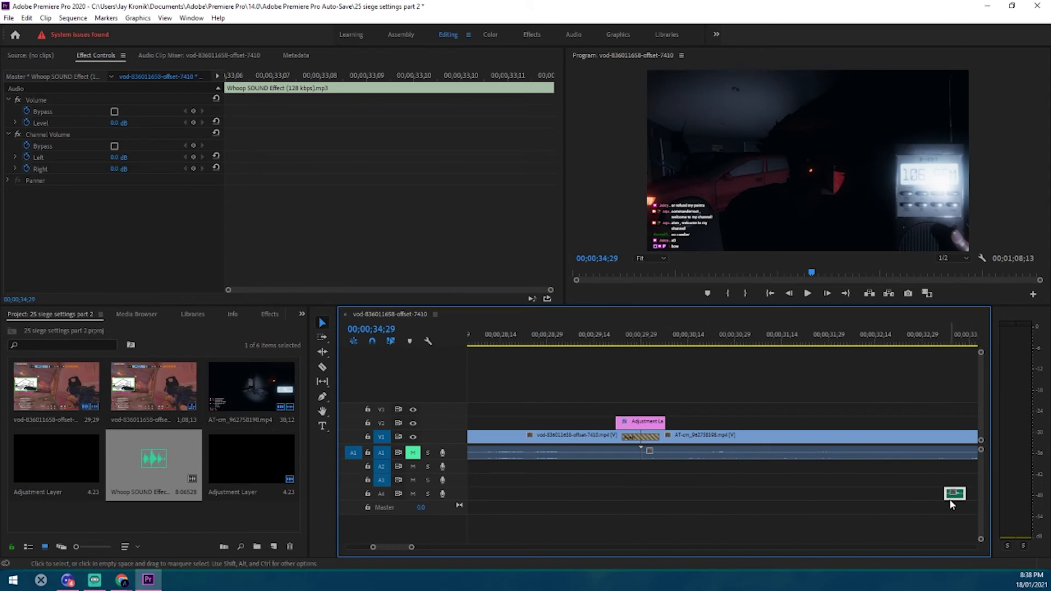
pyautogui.moveTo(955, 495); pyautogui.dragTo(644, 466)
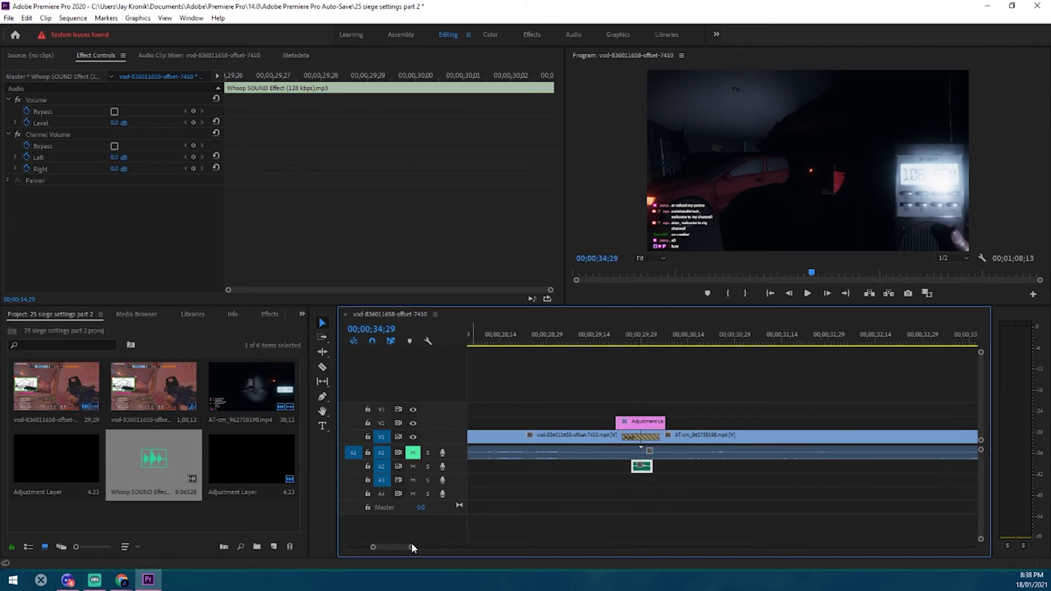
pyautogui.moveTo(411, 547); pyautogui.dragTo(382, 547)
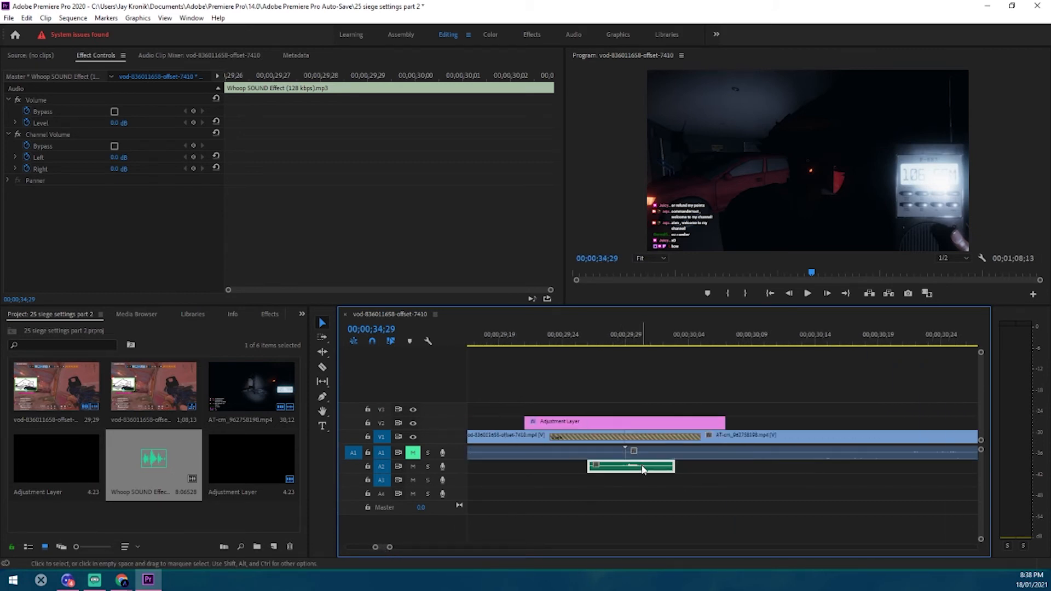
pyautogui.hotkey('alt', 'Left')
# Play back the transition with the whoop from 00;00;29;20, and again from 00;00;19;10 in the first clip
pyautogui.click(509, 479)
pyautogui.click(511, 344)
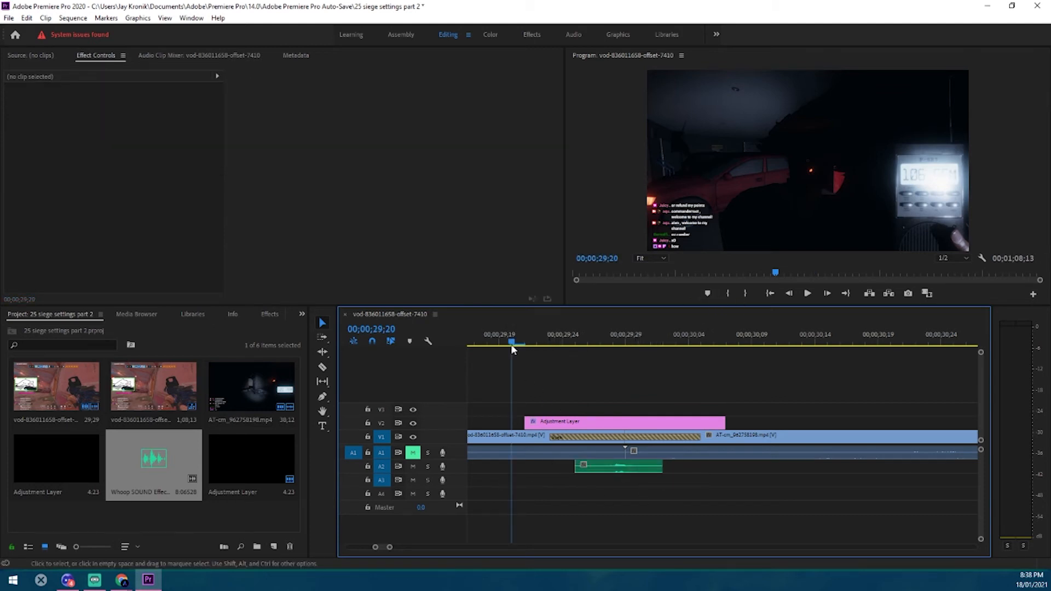
pyautogui.click(807, 293)
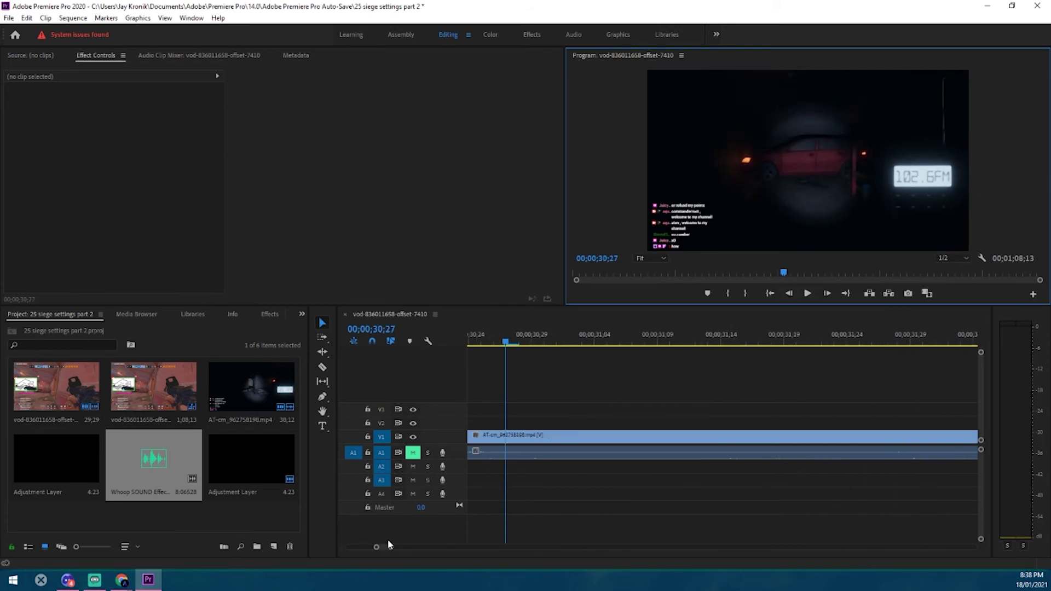
pyautogui.moveTo(389, 547); pyautogui.dragTo(781, 562)
pyautogui.click(529, 336)
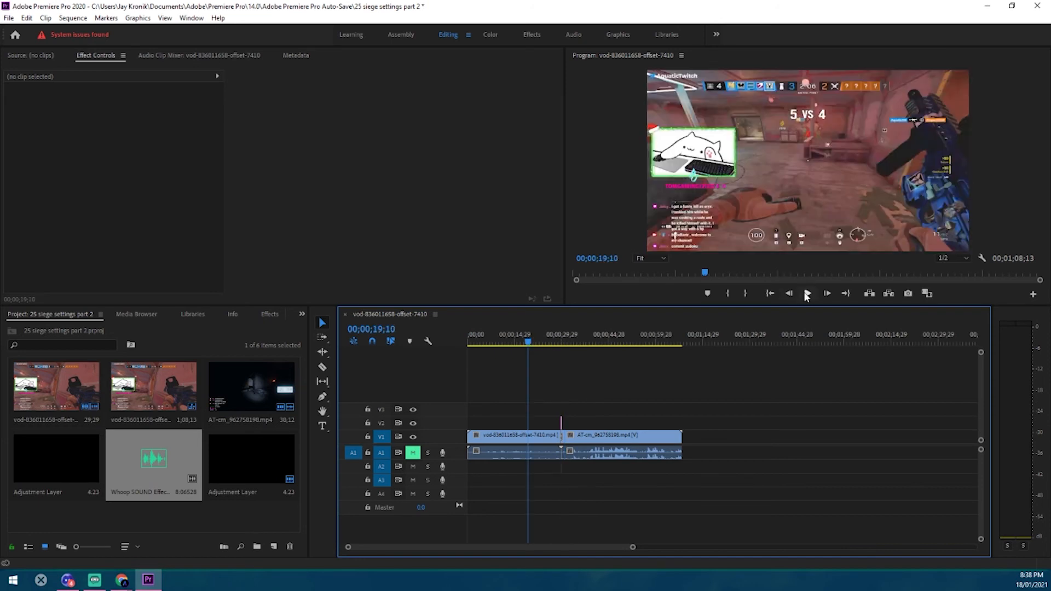
pyautogui.click(807, 294)
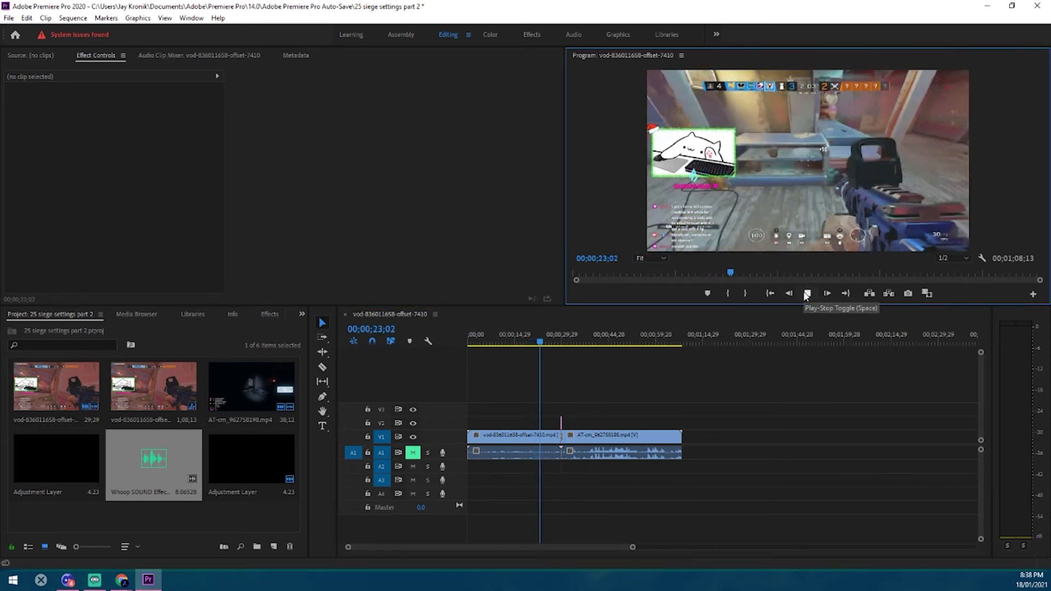
pyautogui.click(807, 294)
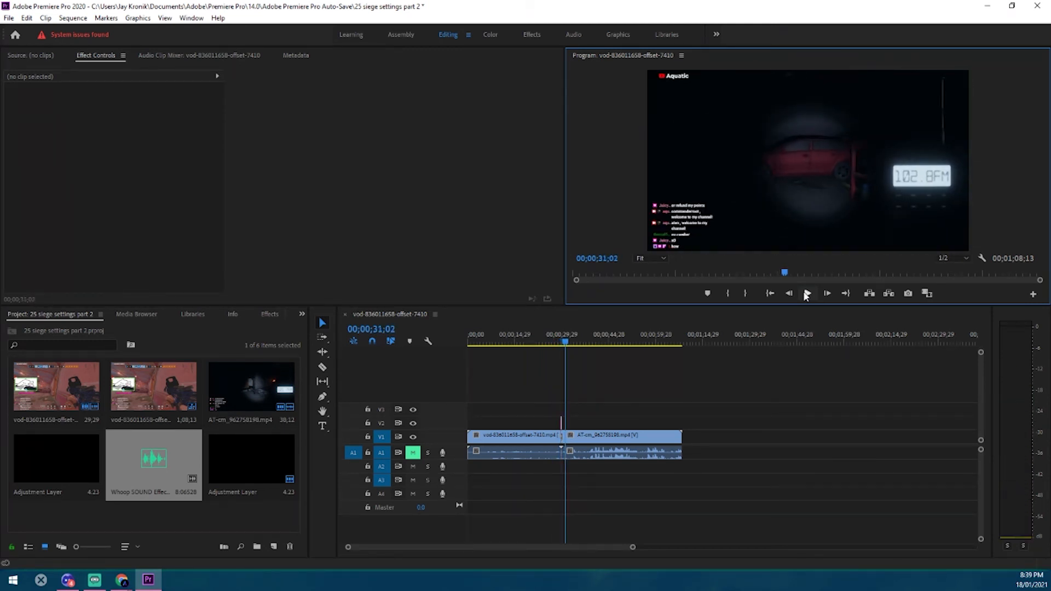
# Unmute audio track A1 and play back the transition with the clip audio from 00;00;27;06
pyautogui.click(532, 416)
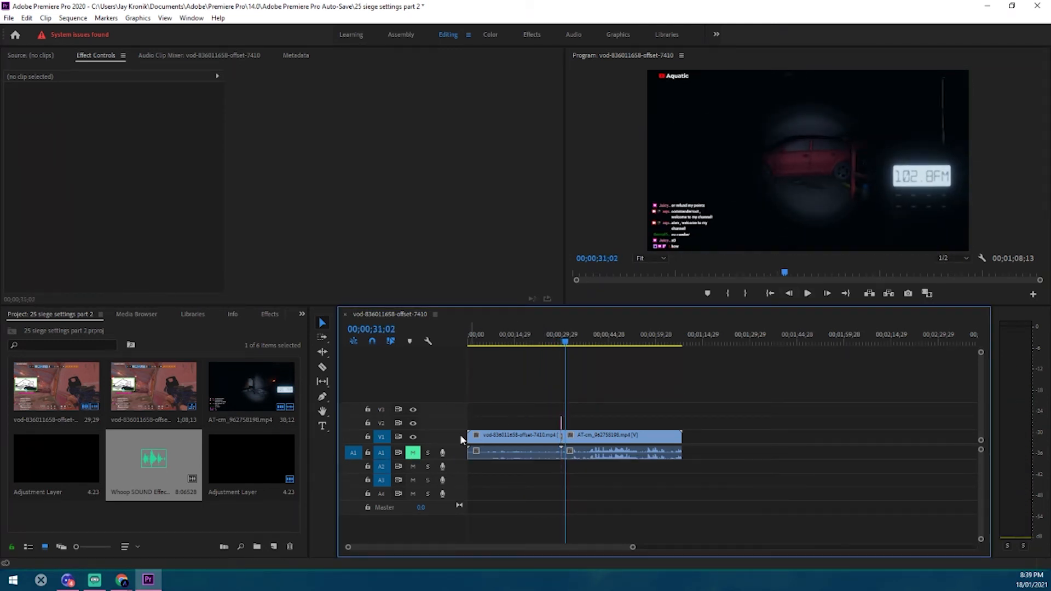
pyautogui.click(412, 454)
pyautogui.click(553, 343)
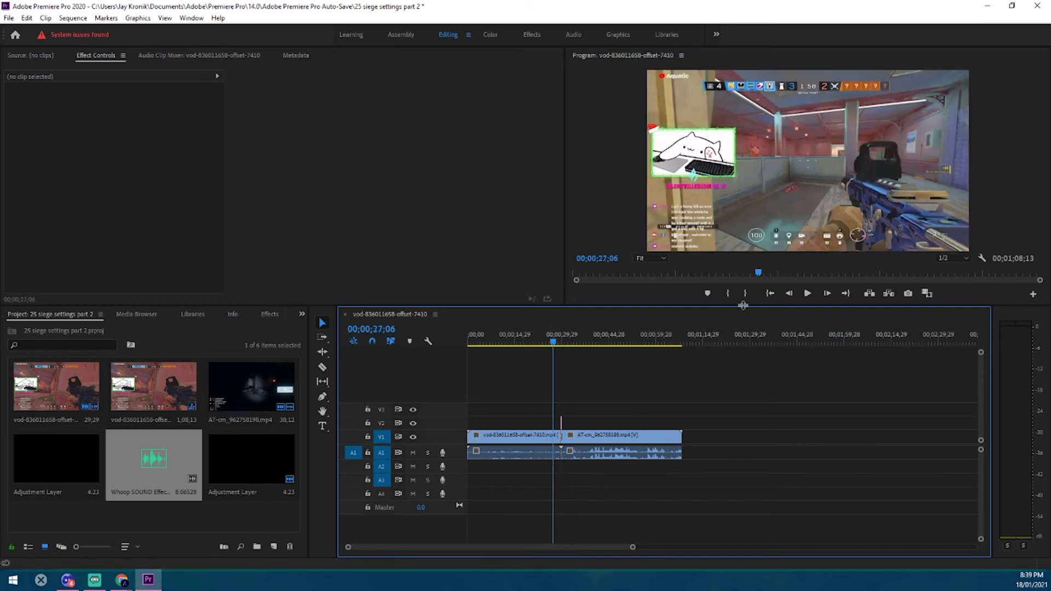
pyautogui.click(808, 294)
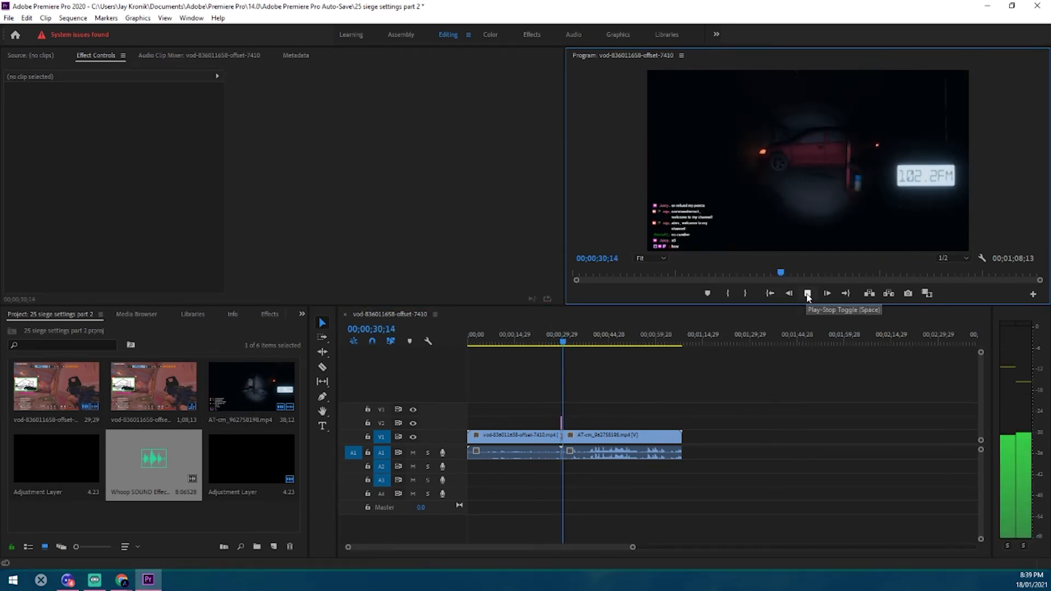
pyautogui.click(808, 294)
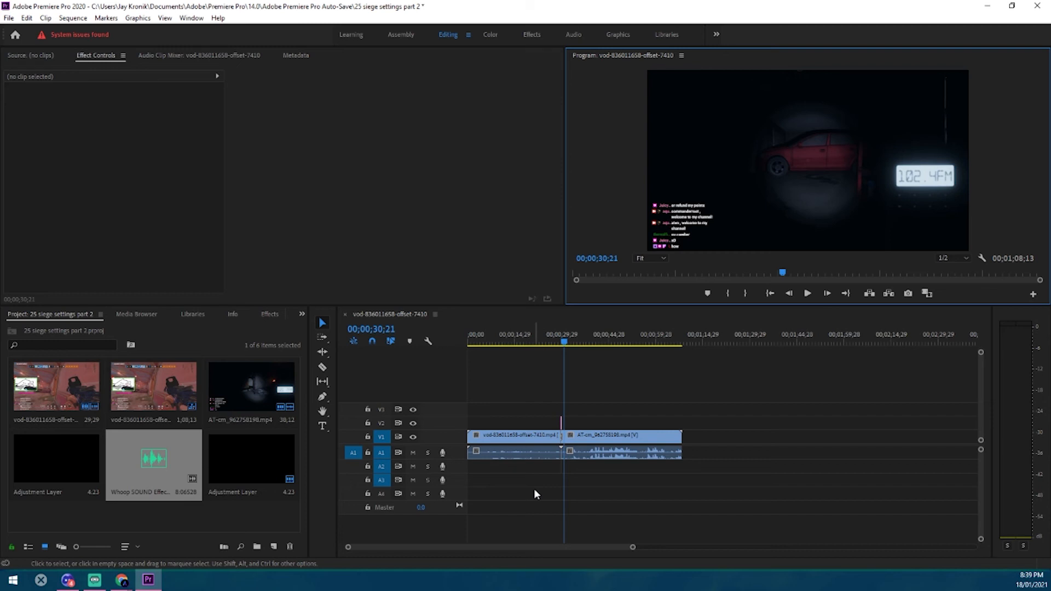
pyautogui.rightClick(178, 460)
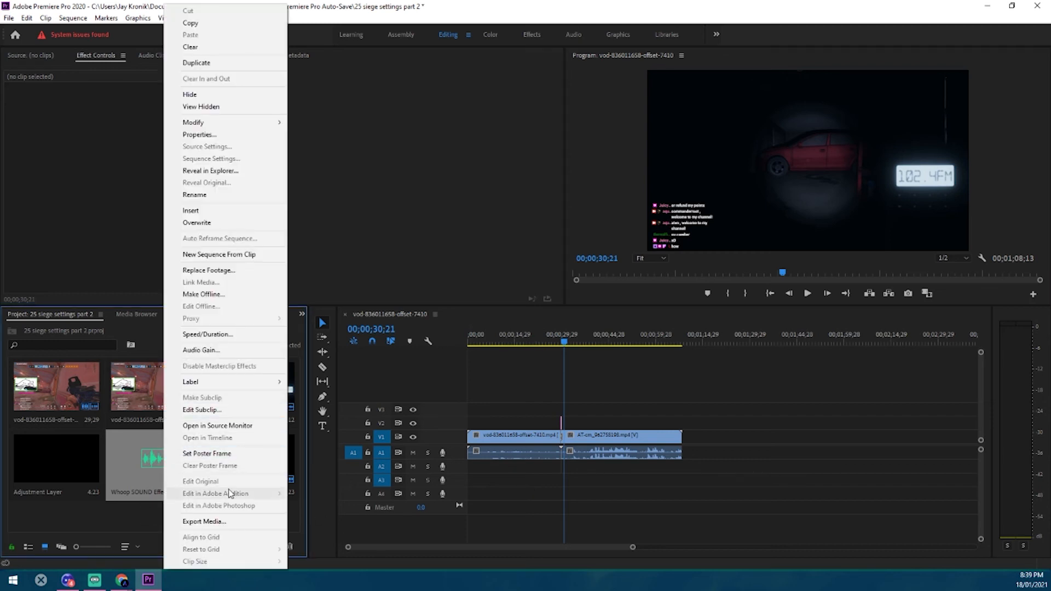
pyautogui.click(202, 409)
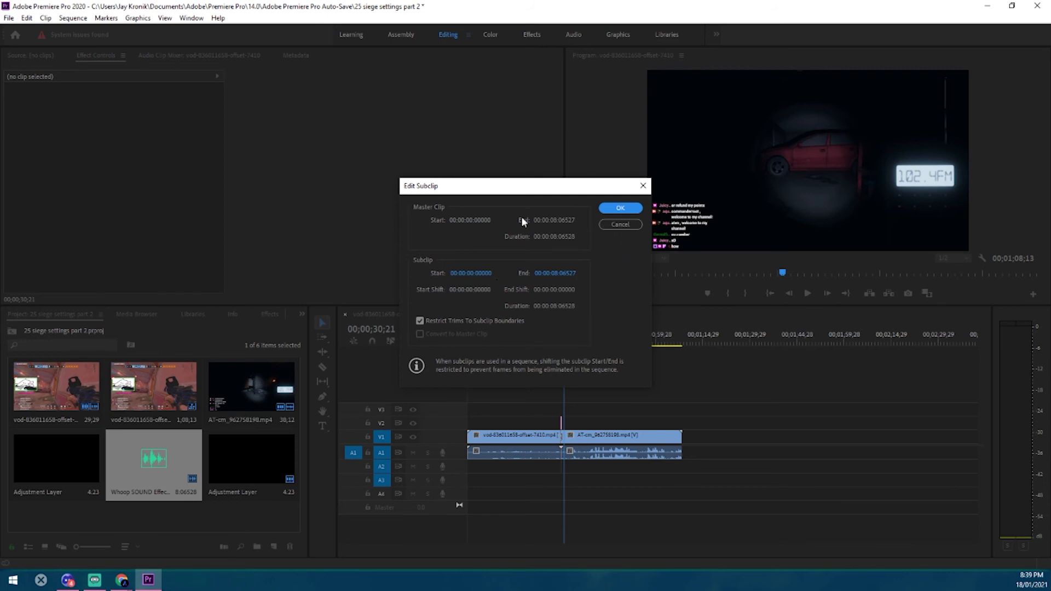
pyautogui.click(644, 185)
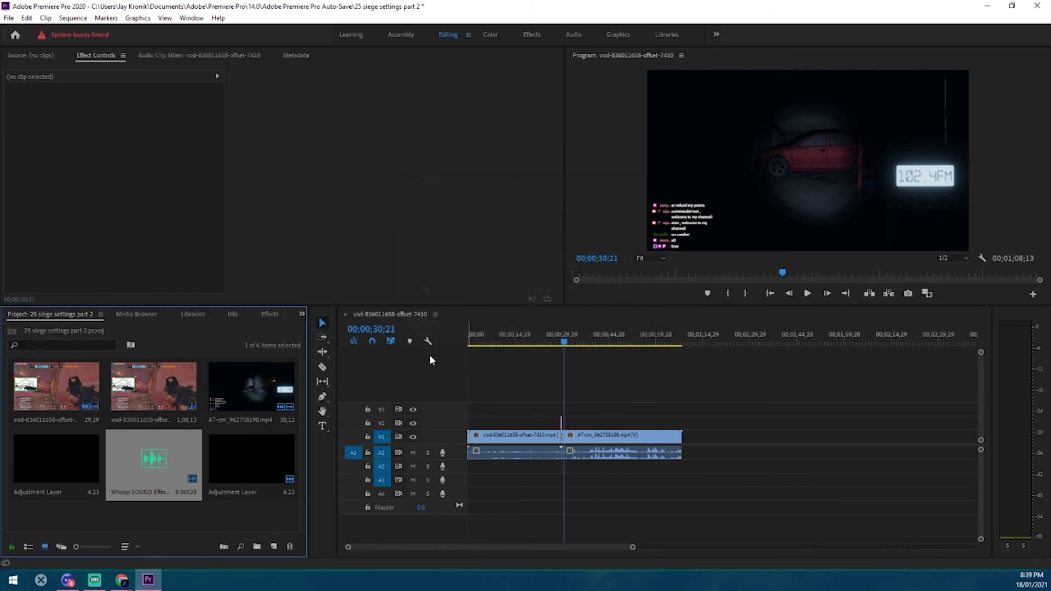
pyautogui.click(168, 510)
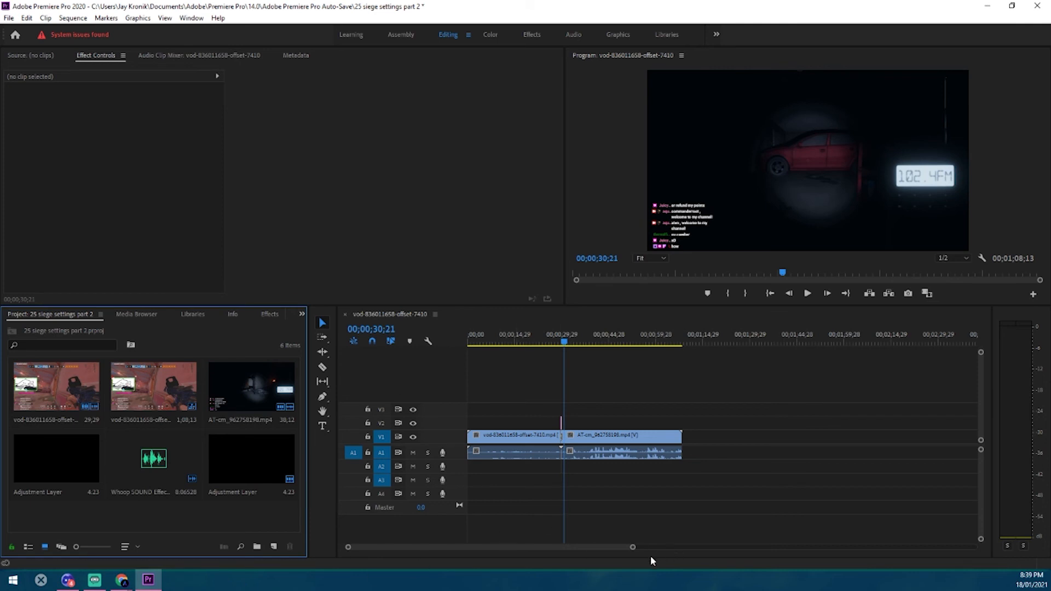
# Shorten the Push transition from both ends to about 7 frames, keeping it centred on the cut
pyautogui.moveTo(633, 547); pyautogui.dragTo(425, 550)
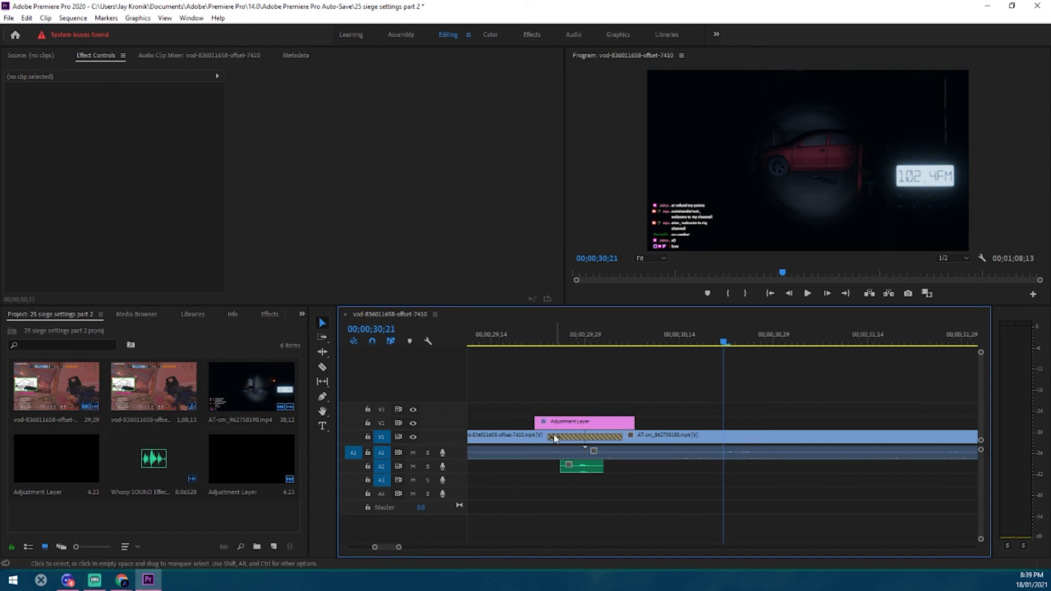
pyautogui.moveTo(549, 440); pyautogui.dragTo(559, 438)
pyautogui.moveTo(618, 438); pyautogui.dragTo(608, 438)
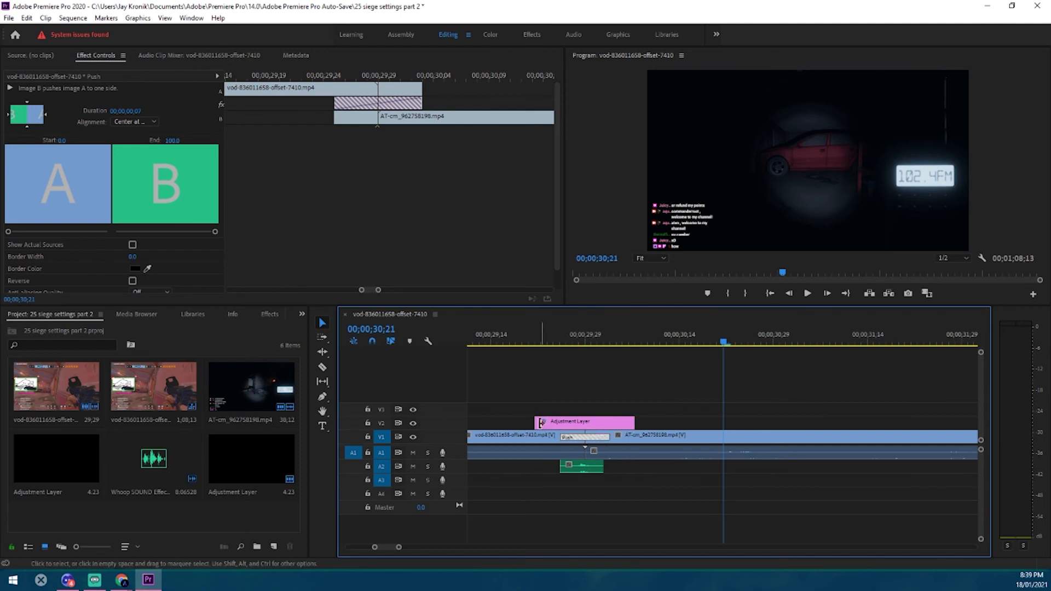
# Trim both ends of the adjustment layer to just beyond the Push transition and play back the result
pyautogui.moveTo(544, 425); pyautogui.dragTo(553, 423)
pyautogui.moveTo(631, 423); pyautogui.dragTo(617, 423)
pyautogui.moveTo(544, 419); pyautogui.dragTo(548, 417)
pyautogui.click(657, 415)
pyautogui.click(528, 340)
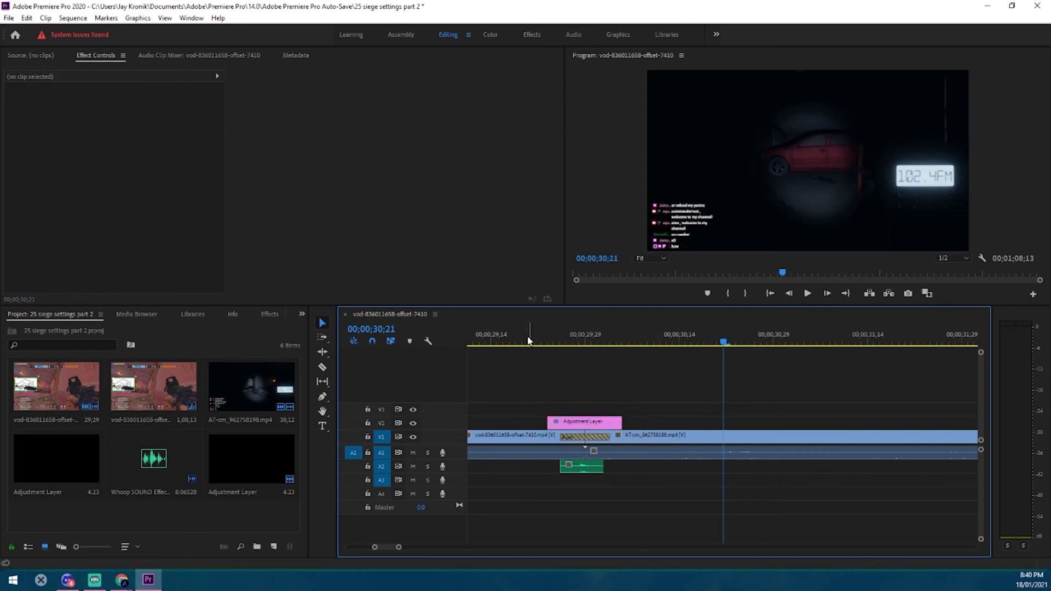
pyautogui.click(808, 294)
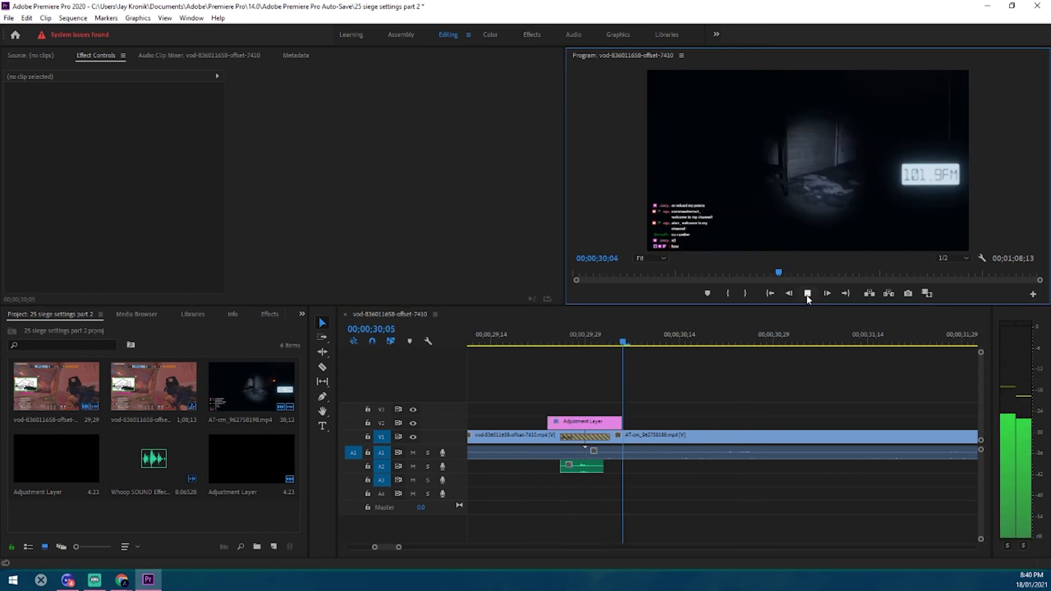
pyautogui.click(808, 293)
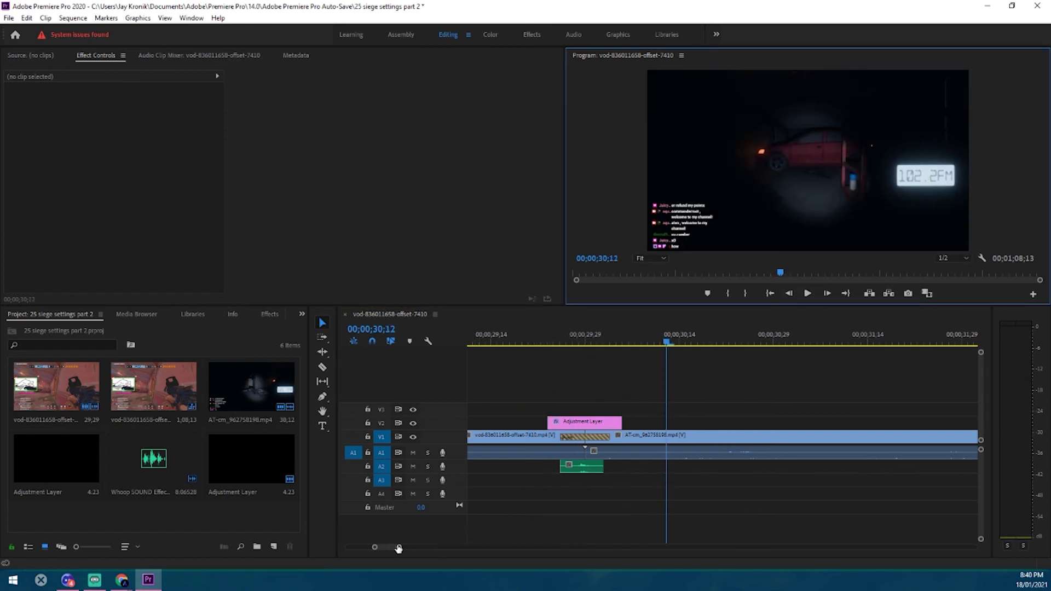
pyautogui.moveTo(399, 547); pyautogui.dragTo(534, 546)
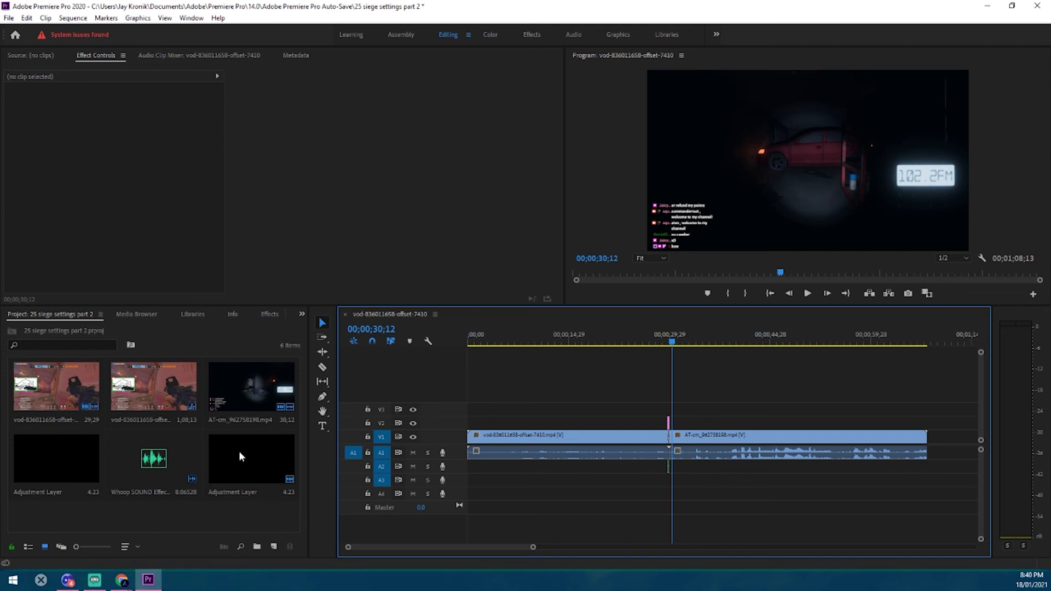
pyautogui.moveTo(239, 451); pyautogui.dragTo(787, 431)
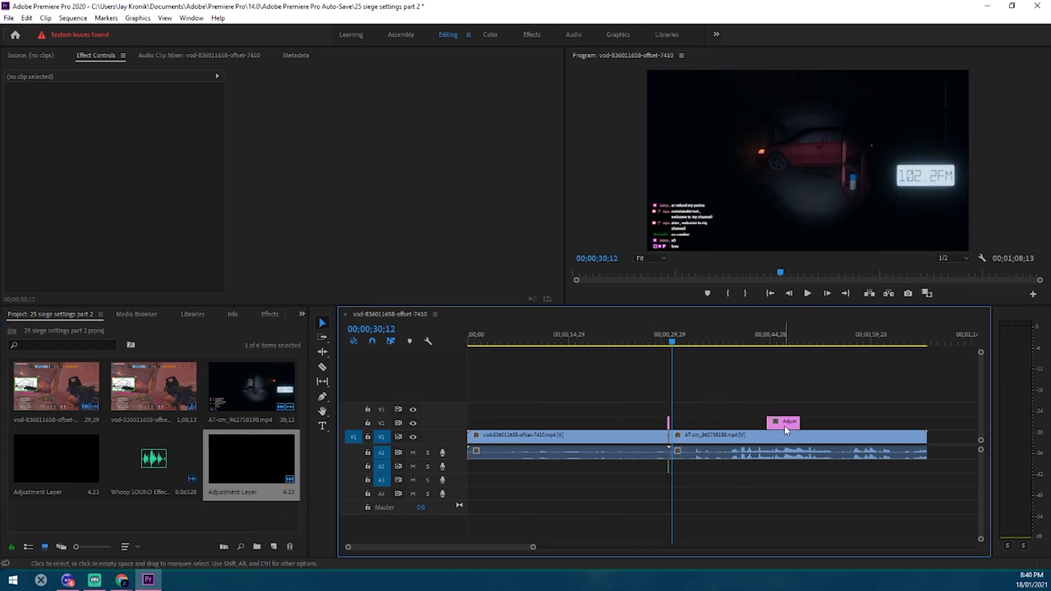
pyautogui.click(787, 429)
pyautogui.press('Delete')
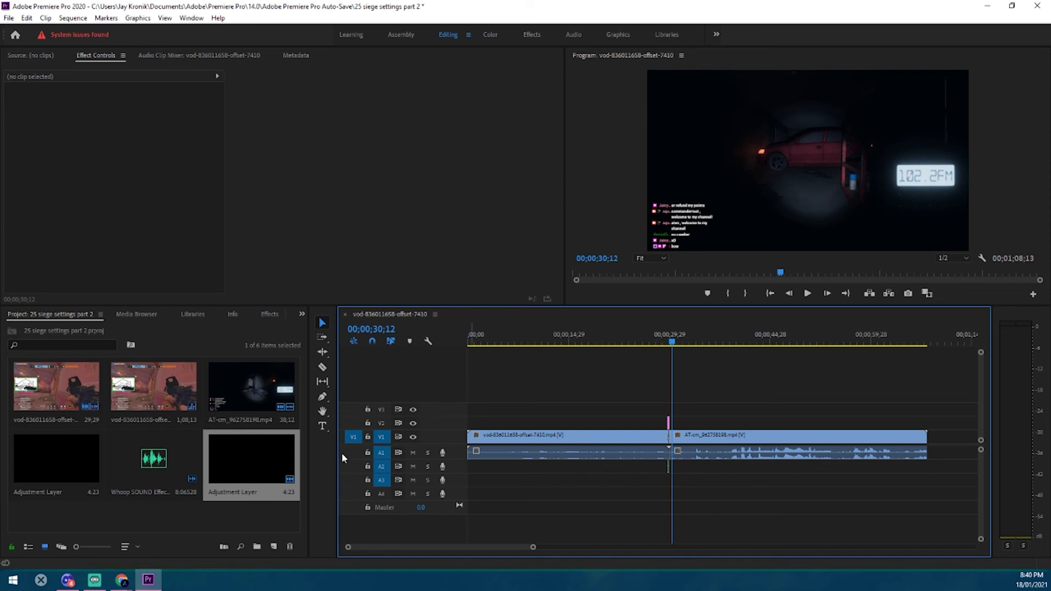
pyautogui.hotkey('alt', 'Tab')
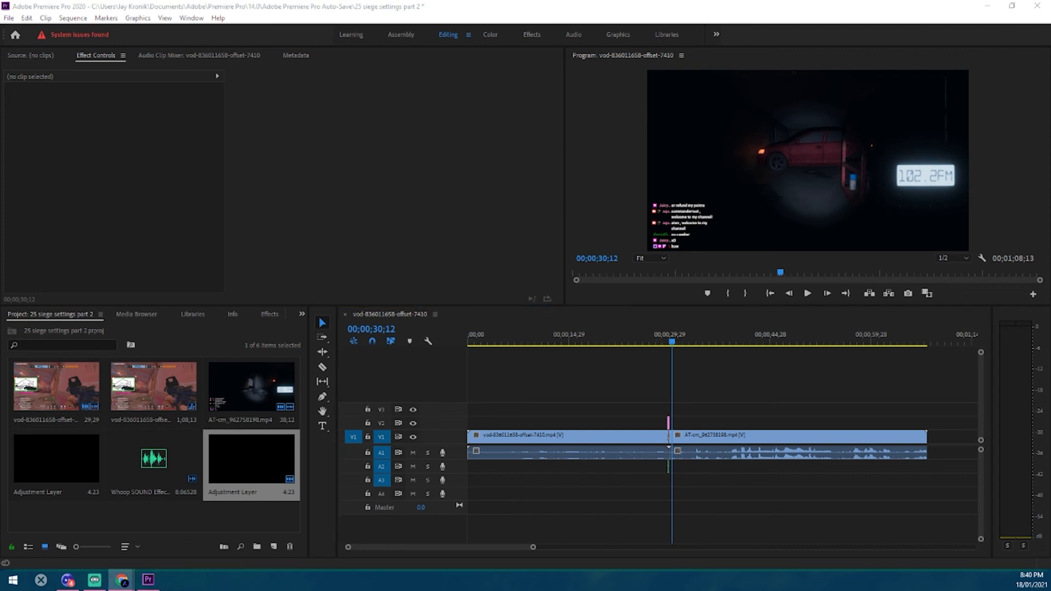